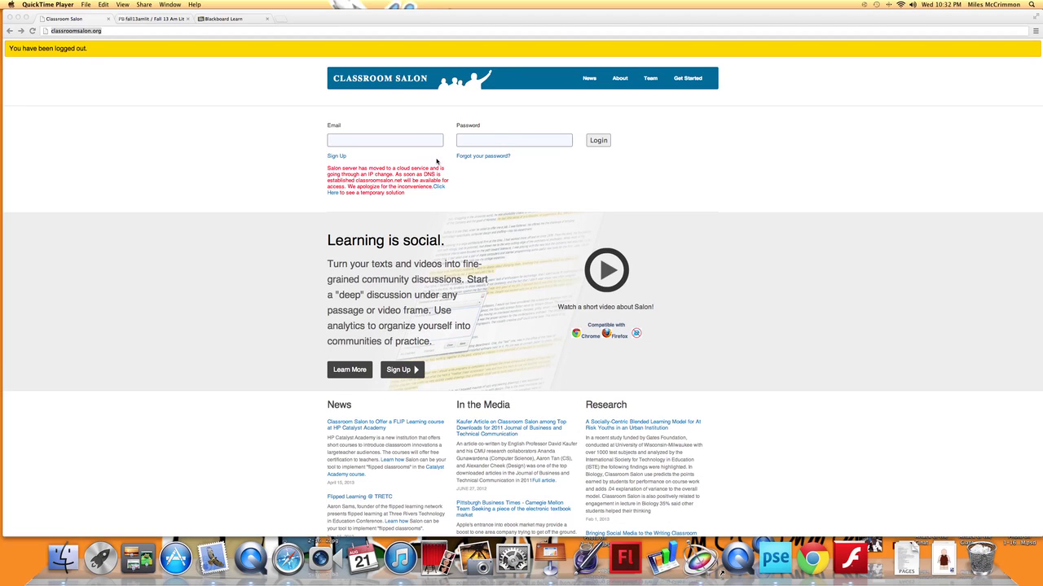
Bring Chrome forward and open Classroom Salon's free-account Sign Up page
{"action": "left_click", "coordinate": [336, 158]}
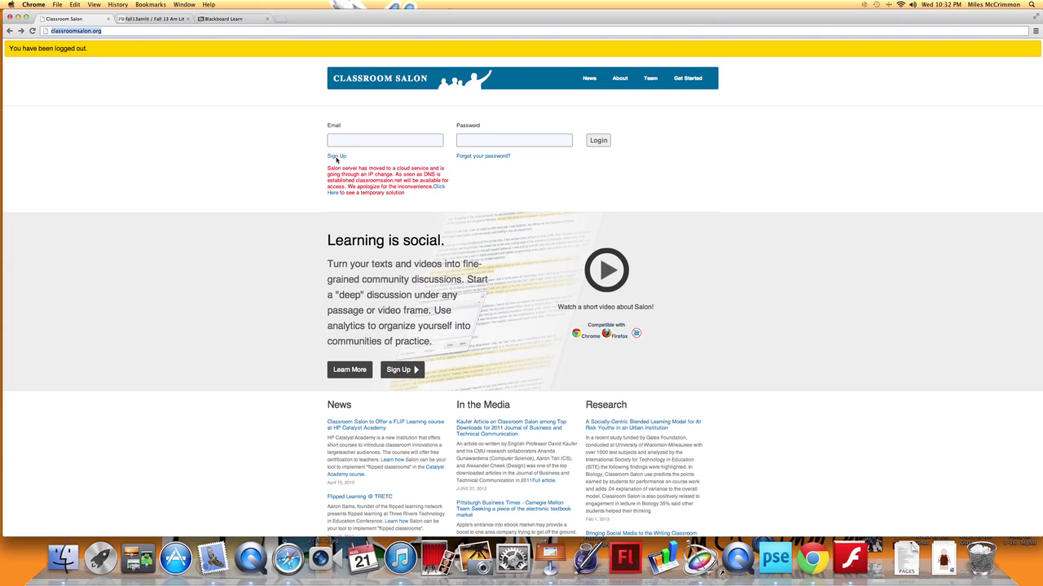
{"action": "left_click", "coordinate": [337, 156]}
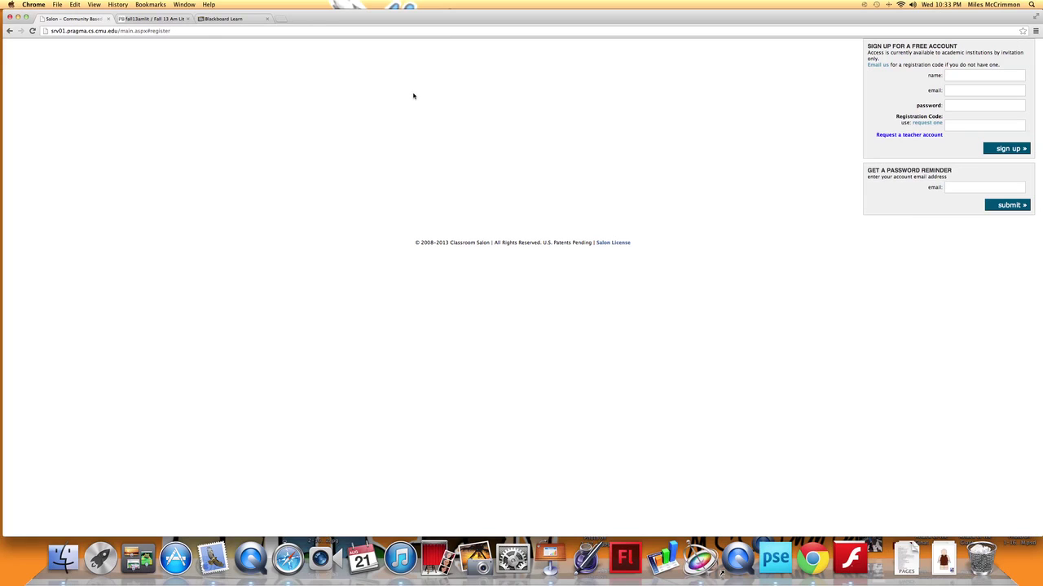
Go back to the login form and sign in with the instructor's account email and password
{"action": "left_click", "coordinate": [9, 31]}
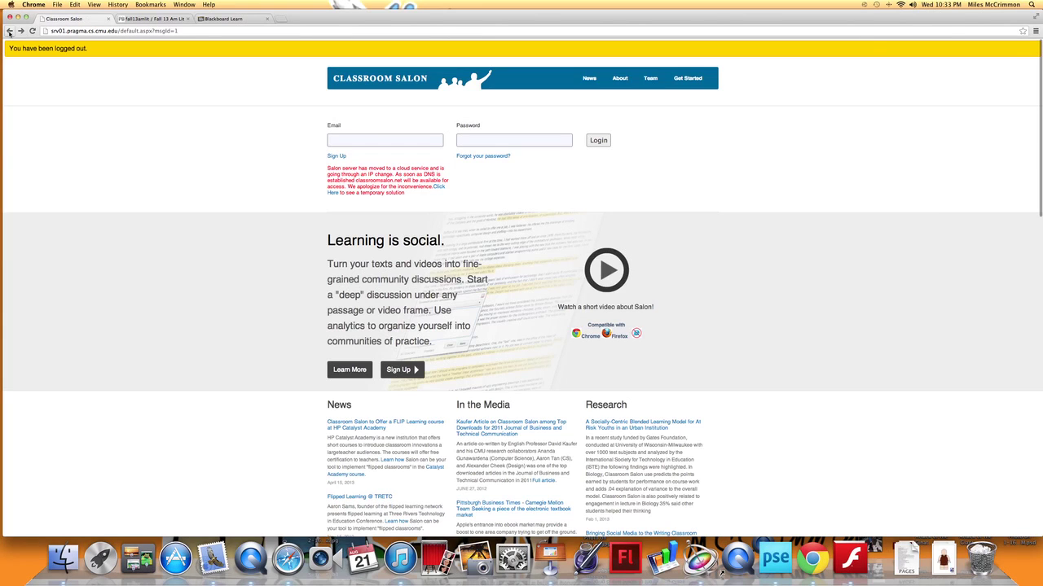
{"action": "left_click", "coordinate": [360, 138]}
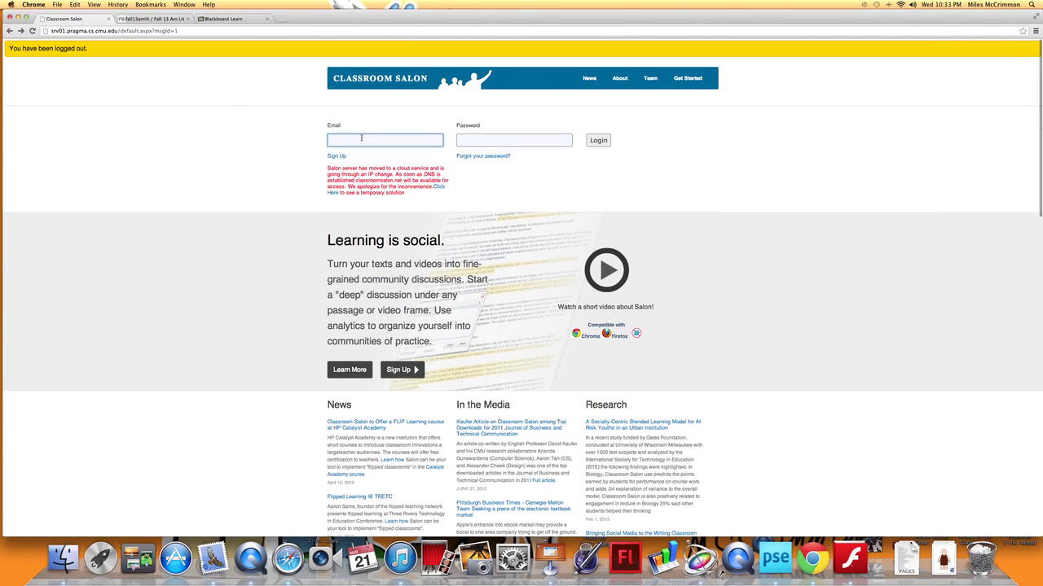
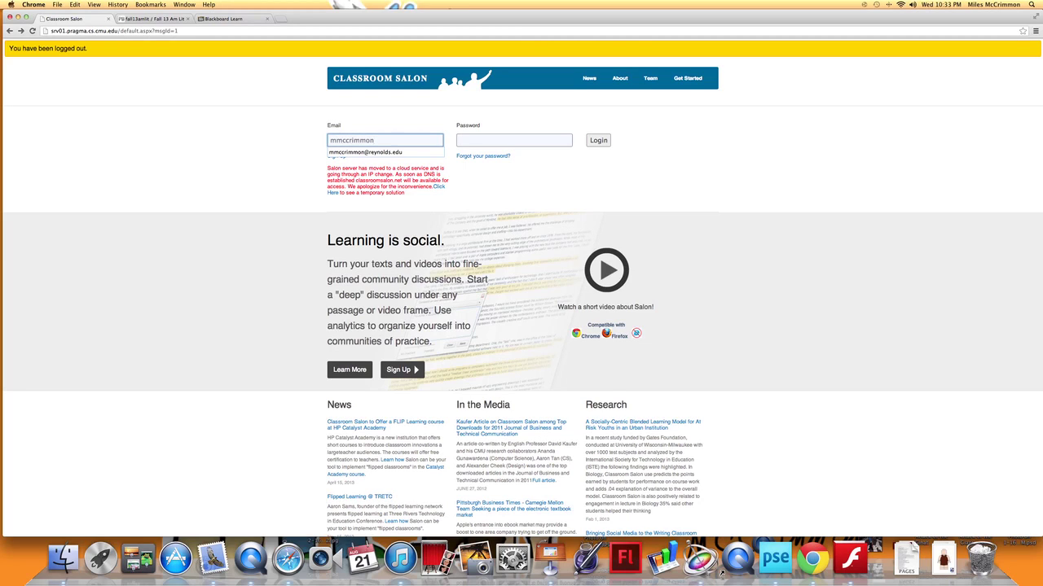
{"action": "left_click", "coordinate": [365, 152]}
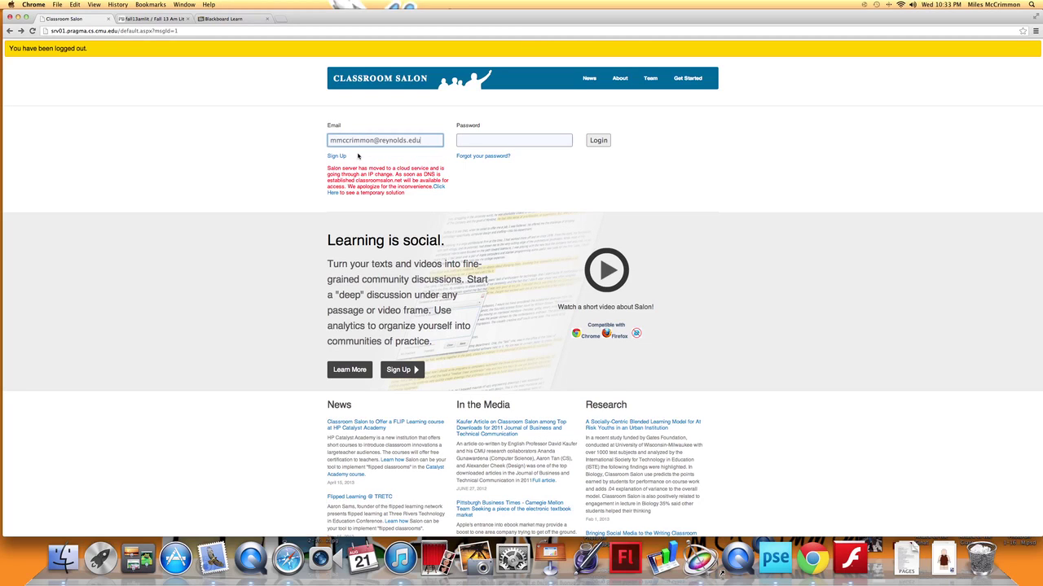
{"action": "left_click", "coordinate": [479, 141]}
{"action": "type", "text": "******"}
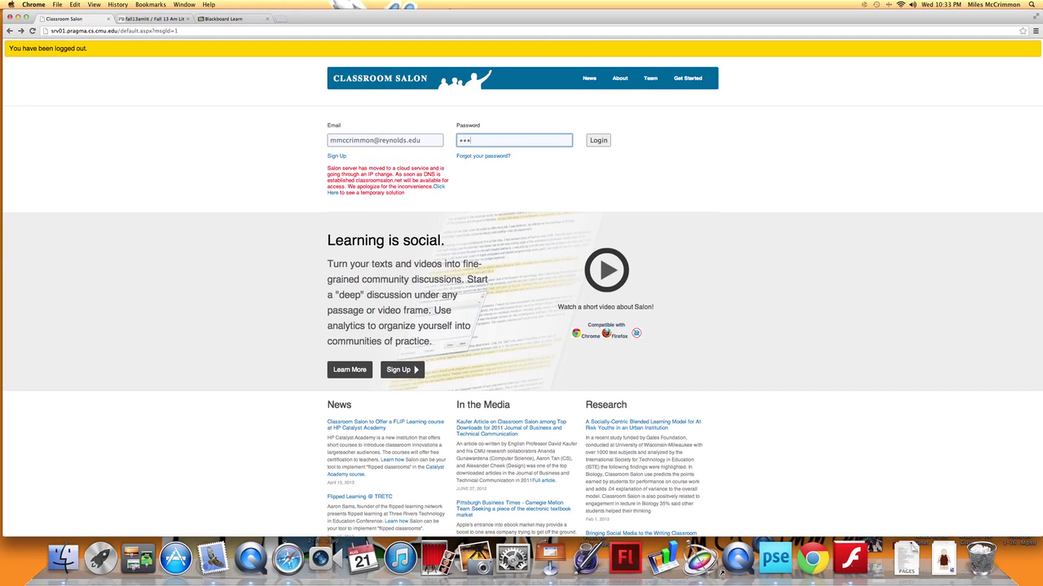
{"action": "left_click", "coordinate": [602, 141]}
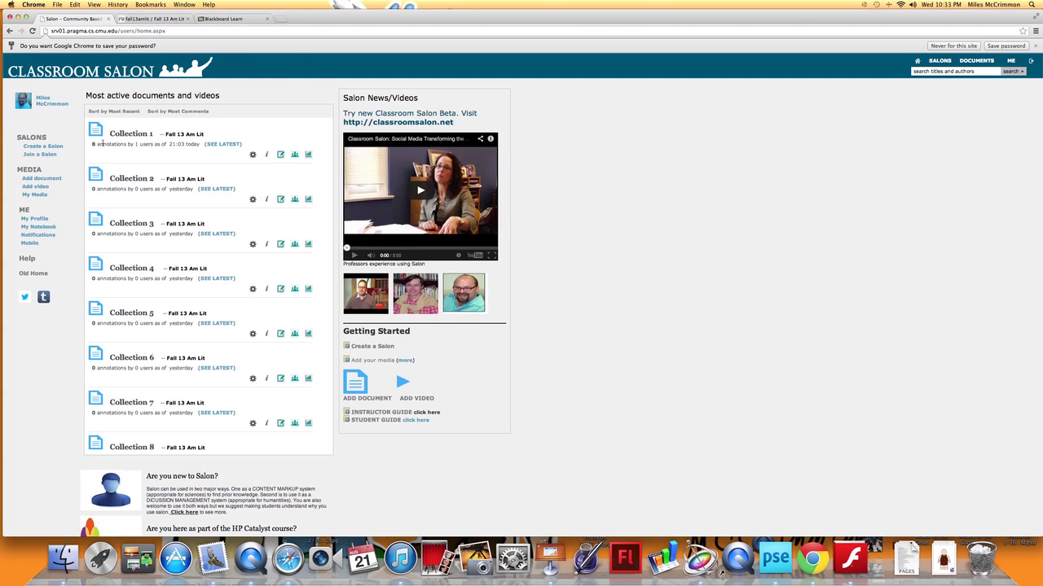
Search existing salons for 'Fall 13 Am Lit' and open that salon (ID 1690)
{"action": "left_click", "coordinate": [939, 62]}
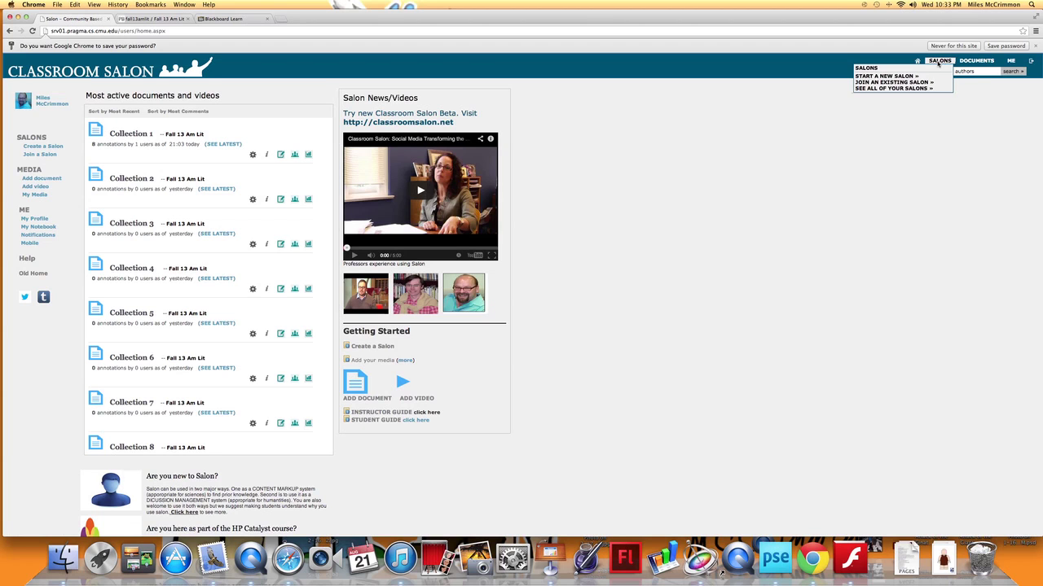
{"action": "left_click", "coordinate": [887, 82]}
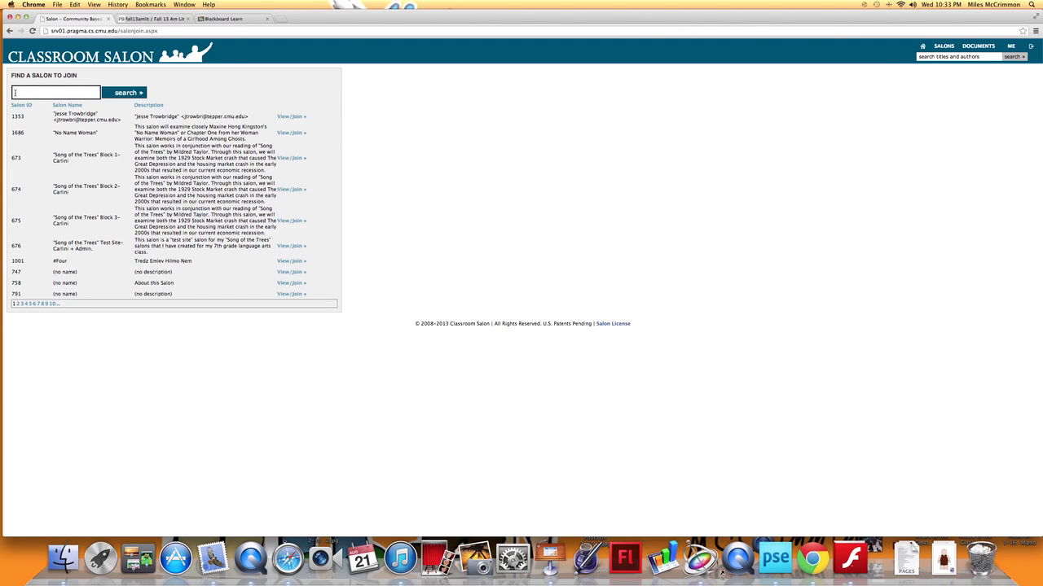
{"action": "left_click", "coordinate": [14, 93]}
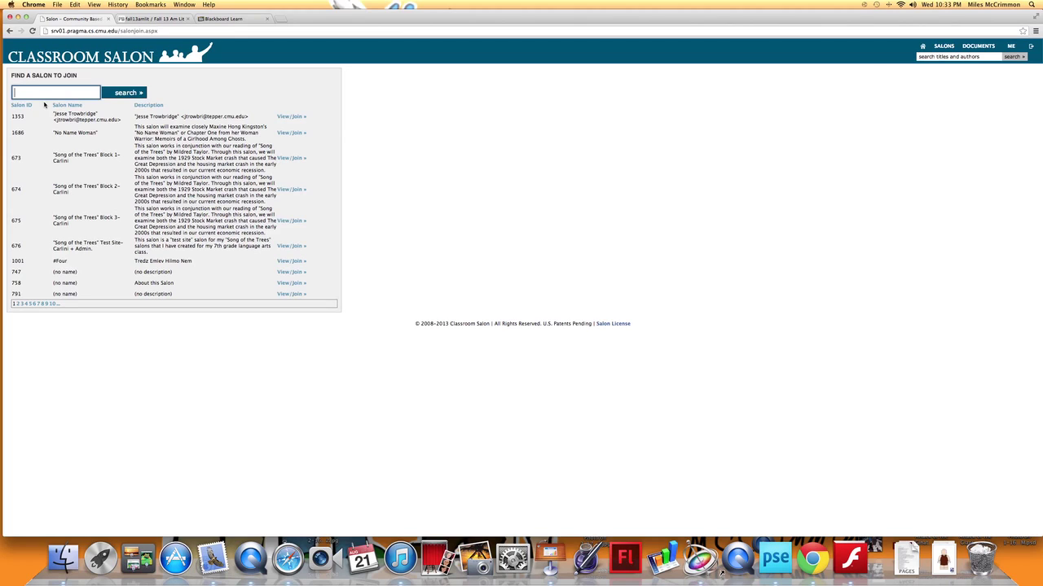
{"action": "type", "text": "Fall 13 Am Lit"}
{"action": "left_click", "coordinate": [141, 94]}
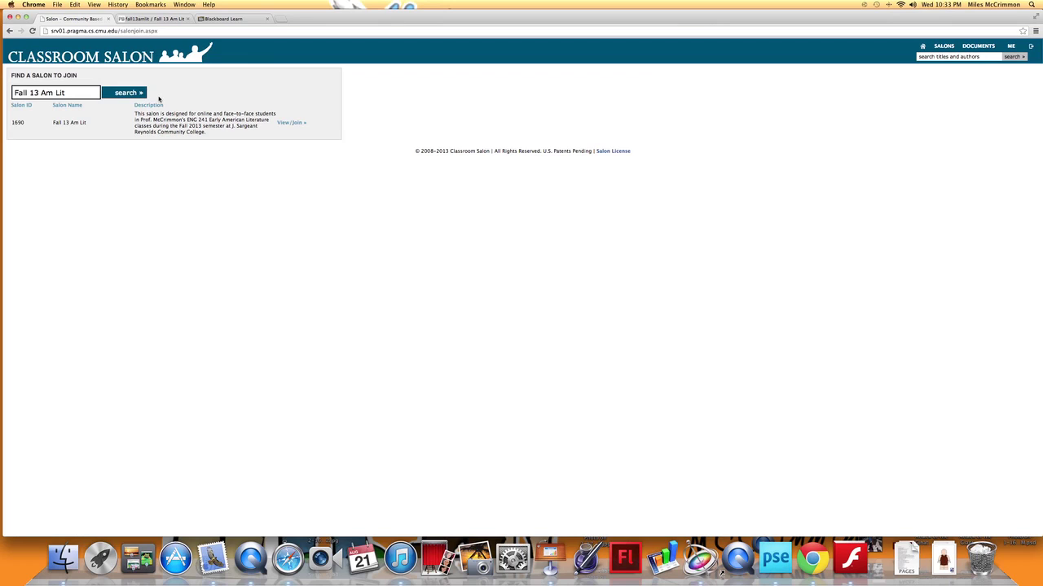
{"action": "left_click", "coordinate": [294, 124]}
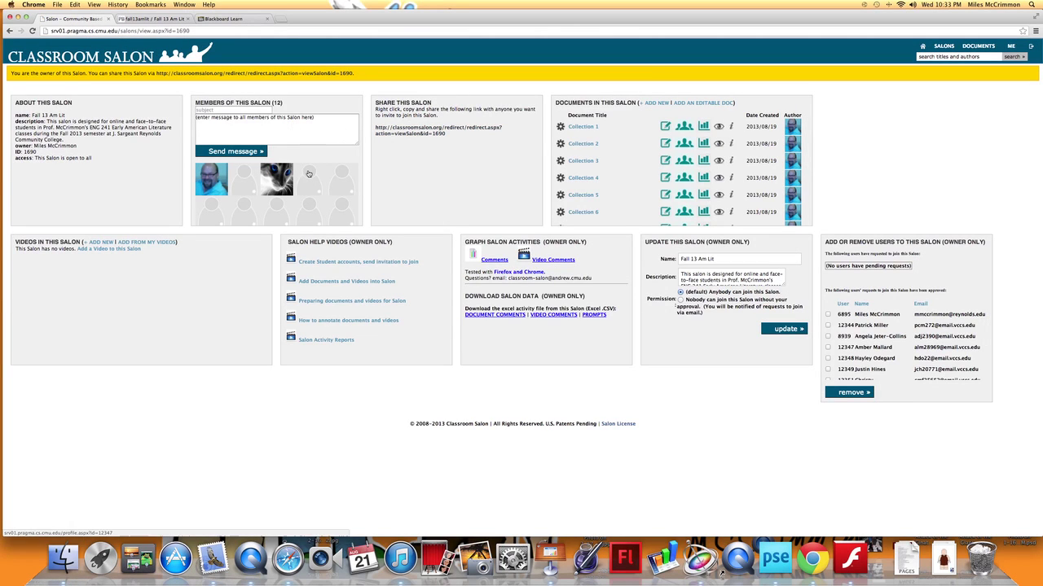
{"action": "scroll", "coordinate": [308, 173], "scroll_direction": "down", "scroll_amount": 5}
{"action": "scroll", "coordinate": [308, 173], "scroll_direction": "up", "scroll_amount": 5}
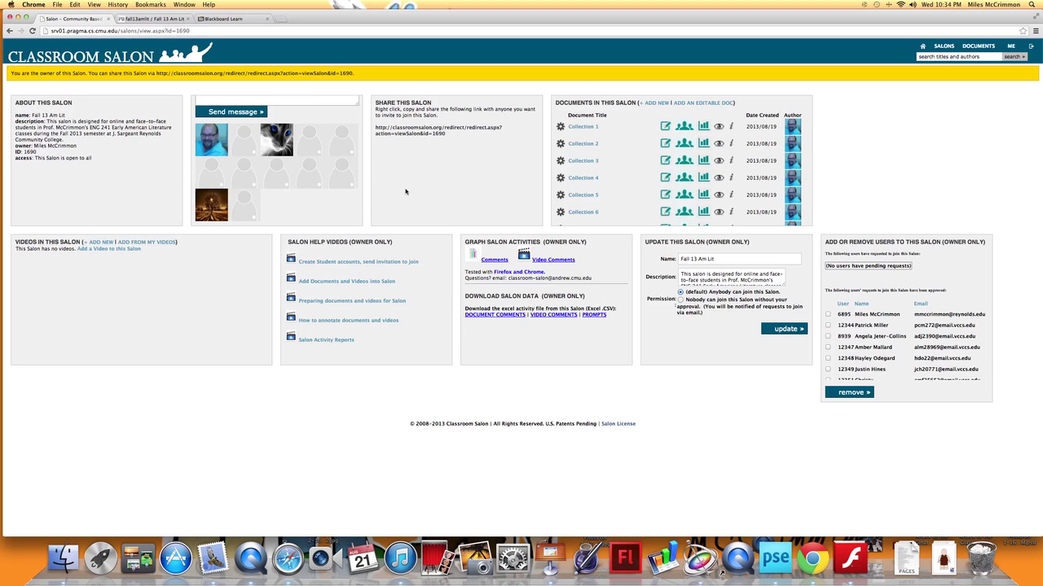
{"action": "scroll", "coordinate": [329, 171], "scroll_direction": "up", "scroll_amount": 3}
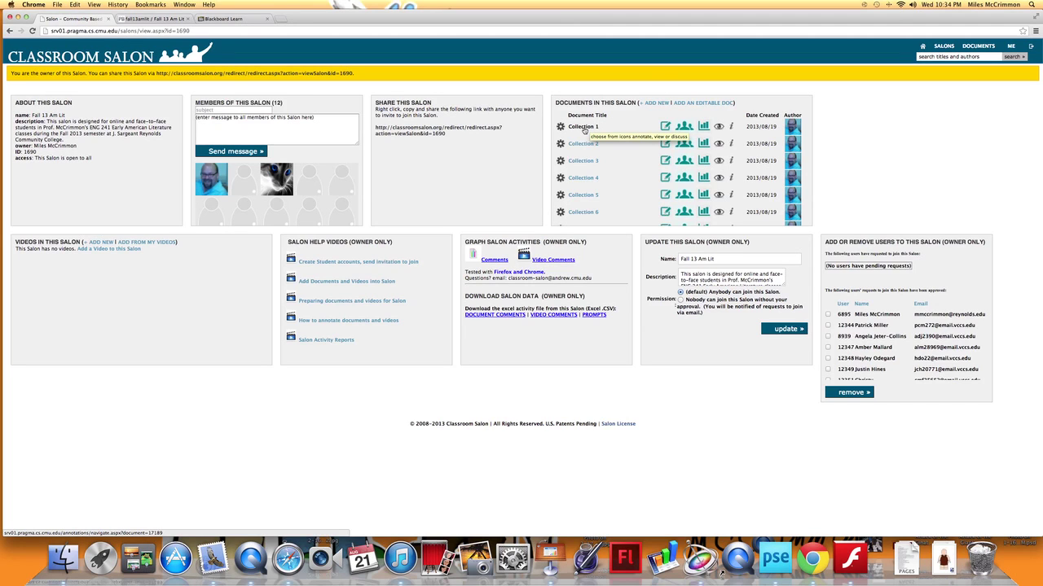
Open Collection 1's John Smith 'Description of New England' document with its discussions
{"action": "left_click", "coordinate": [584, 129]}
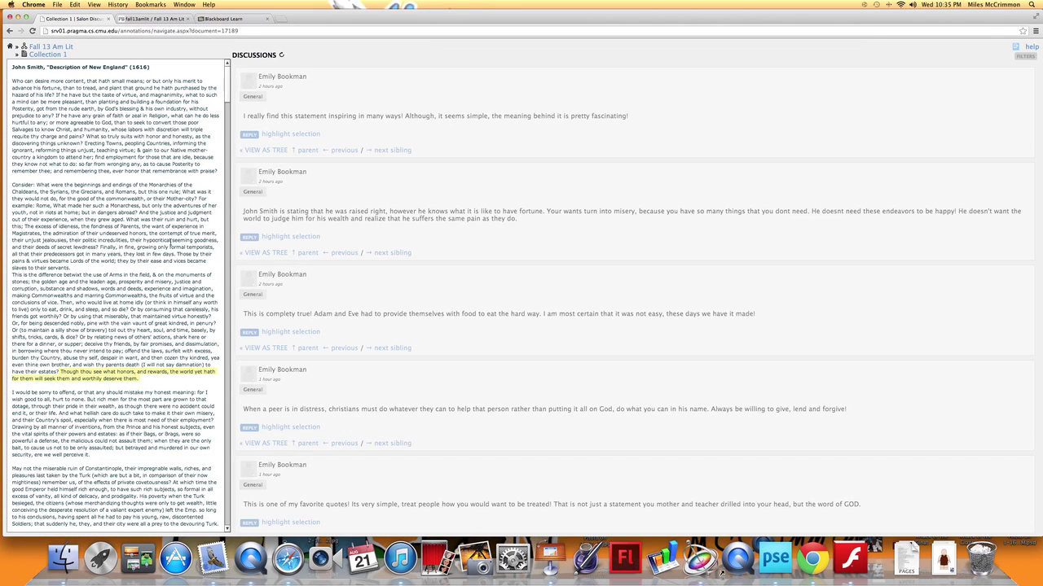
{"action": "scroll", "coordinate": [286, 240], "scroll_direction": "down", "scroll_amount": 5}
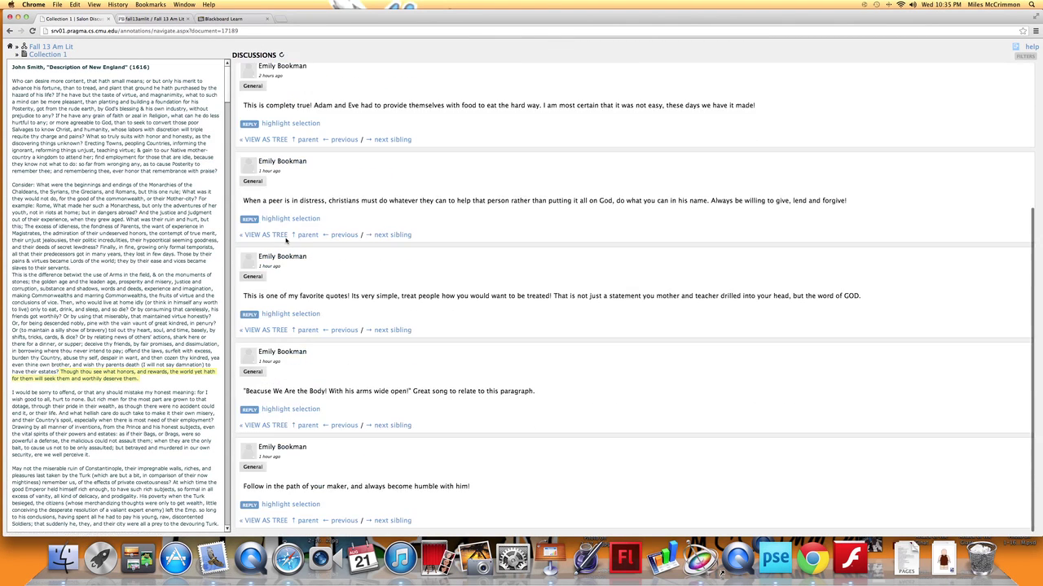
{"action": "scroll", "coordinate": [285, 240], "scroll_direction": "up", "scroll_amount": 5}
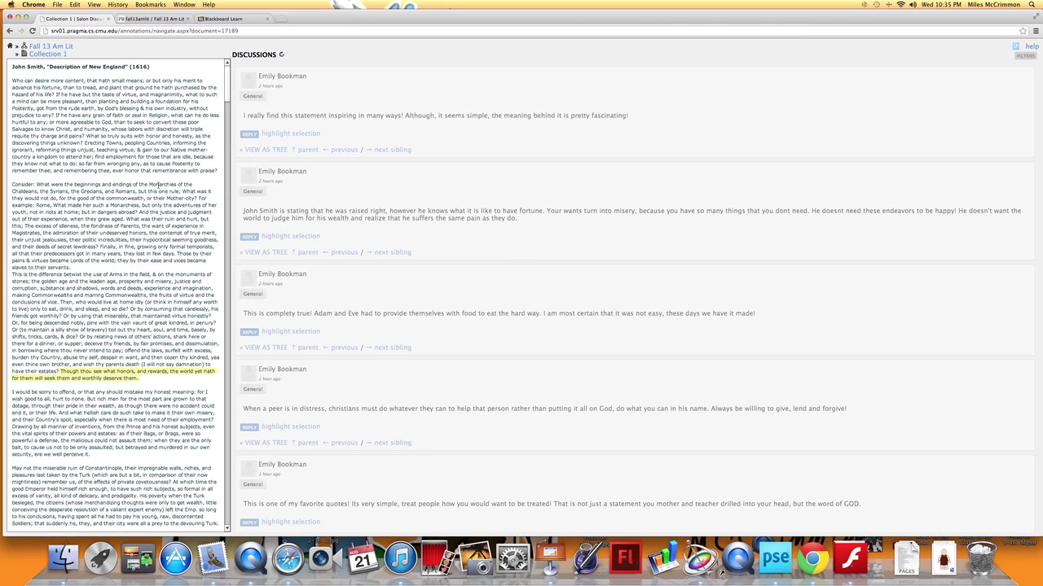
Scroll through the text and select the passage beginning 'Consider: What were the beginnings…'
{"action": "scroll", "coordinate": [158, 185], "scroll_direction": "down", "scroll_amount": 10}
{"action": "scroll", "coordinate": [159, 185], "scroll_direction": "down", "scroll_amount": 20}
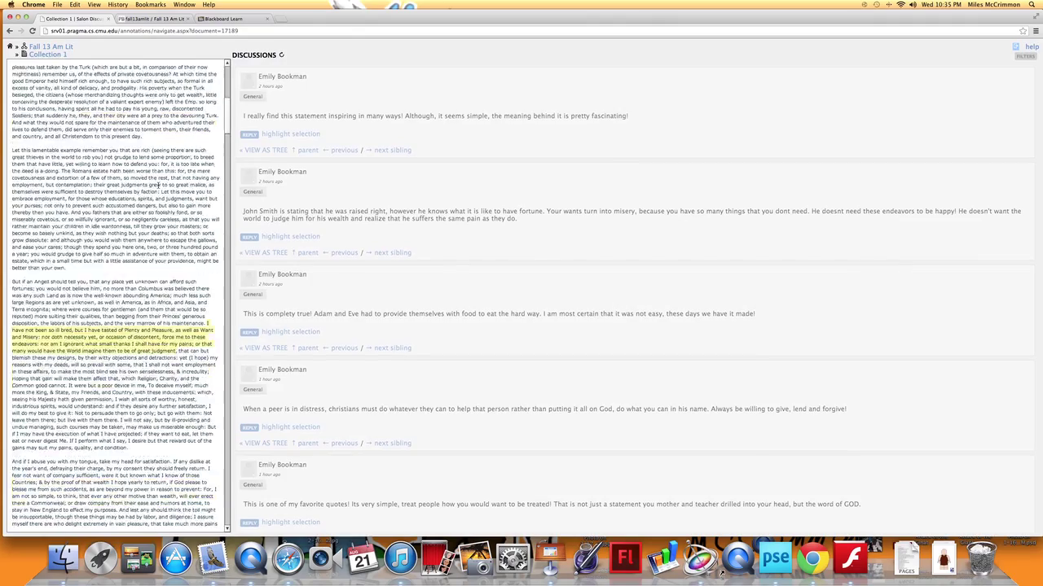
{"action": "scroll", "coordinate": [159, 185], "scroll_direction": "down", "scroll_amount": 20}
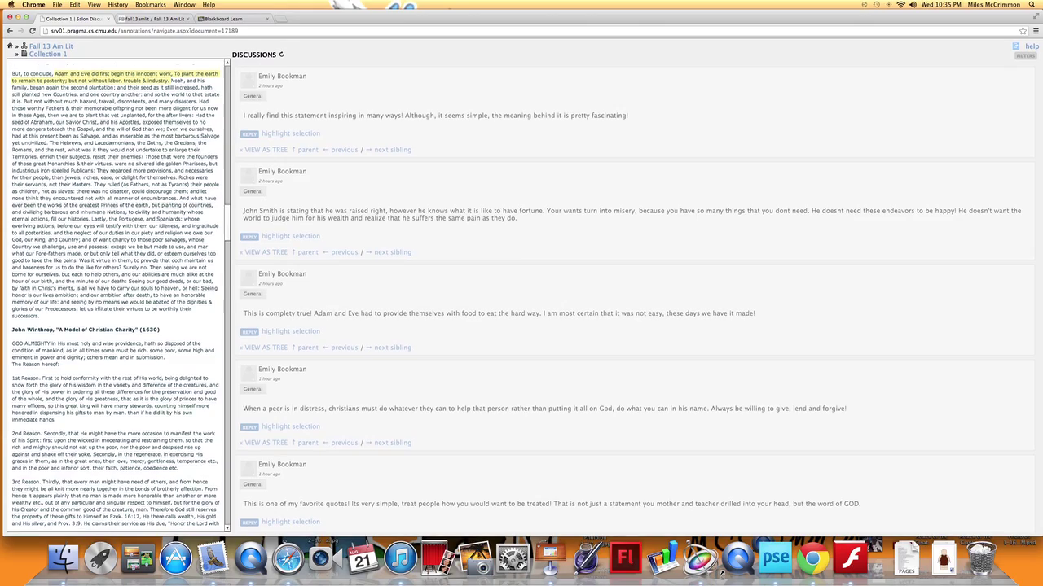
{"action": "scroll", "coordinate": [98, 305], "scroll_direction": "down", "scroll_amount": 15}
{"action": "scroll", "coordinate": [98, 305], "scroll_direction": "down", "scroll_amount": 10}
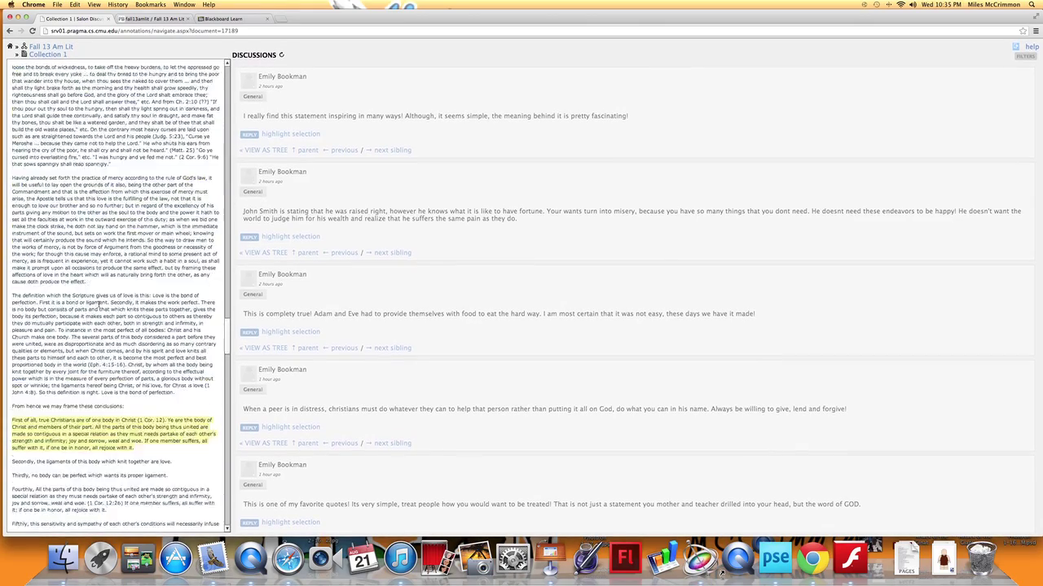
{"action": "scroll", "coordinate": [98, 305], "scroll_direction": "down", "scroll_amount": 10}
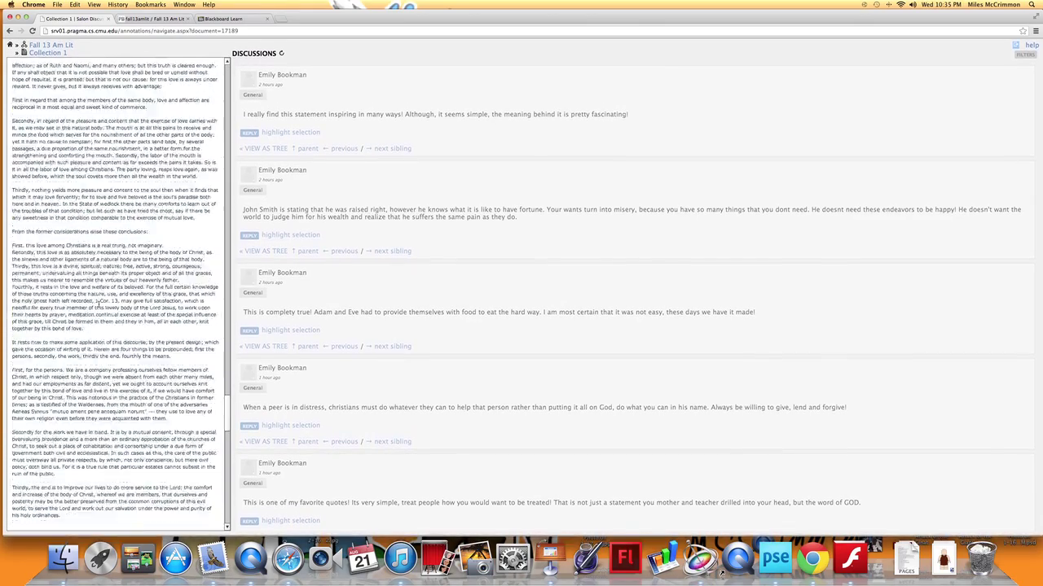
{"action": "scroll", "coordinate": [99, 304], "scroll_direction": "down", "scroll_amount": 15}
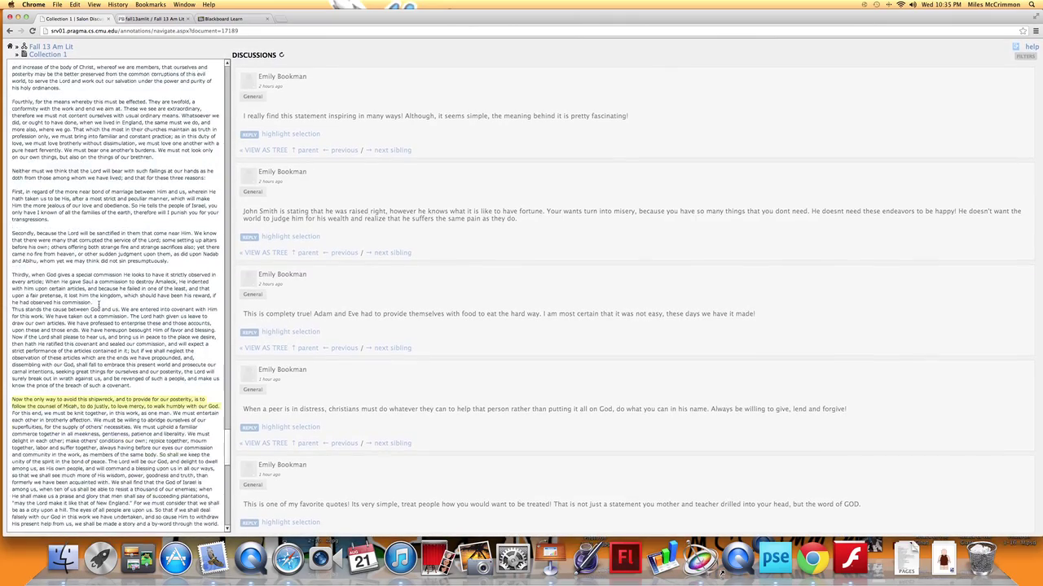
{"action": "scroll", "coordinate": [98, 304], "scroll_direction": "down", "scroll_amount": 2}
{"action": "scroll", "coordinate": [98, 304], "scroll_direction": "down", "scroll_amount": 8}
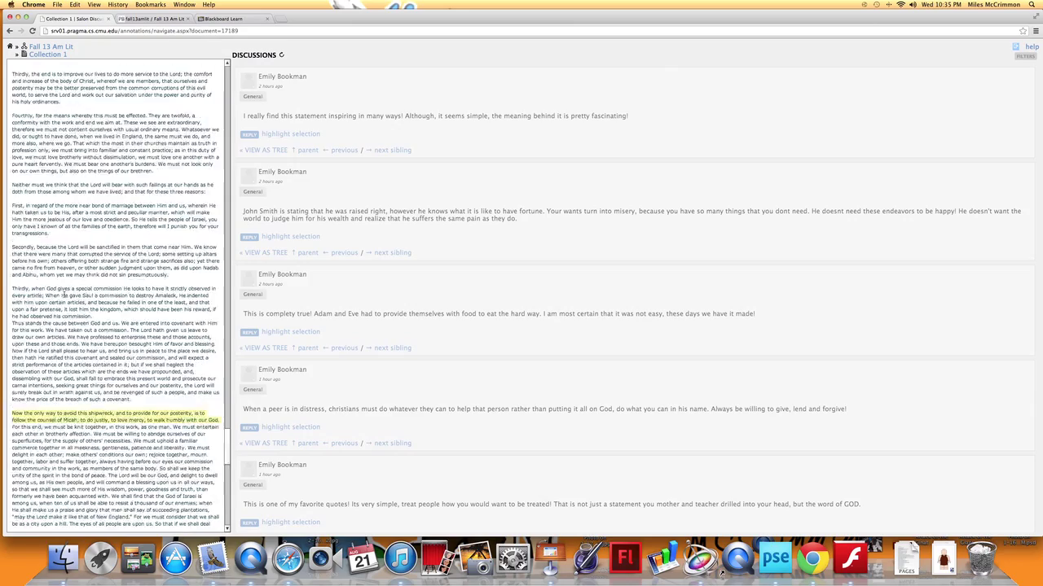
{"action": "scroll", "coordinate": [88, 296], "scroll_direction": "up", "scroll_amount": 15}
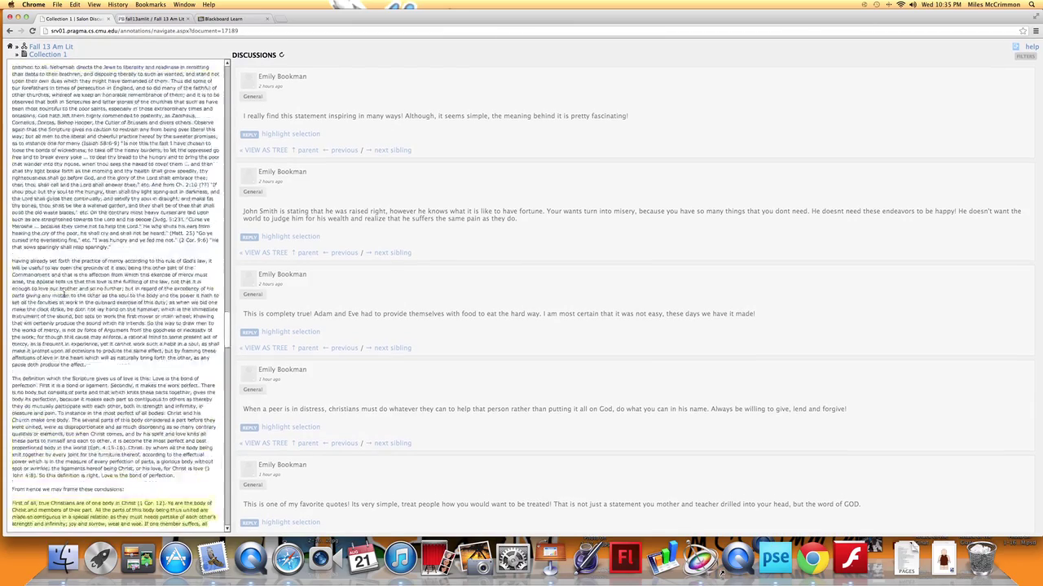
{"action": "scroll", "coordinate": [86, 296], "scroll_direction": "up", "scroll_amount": 15}
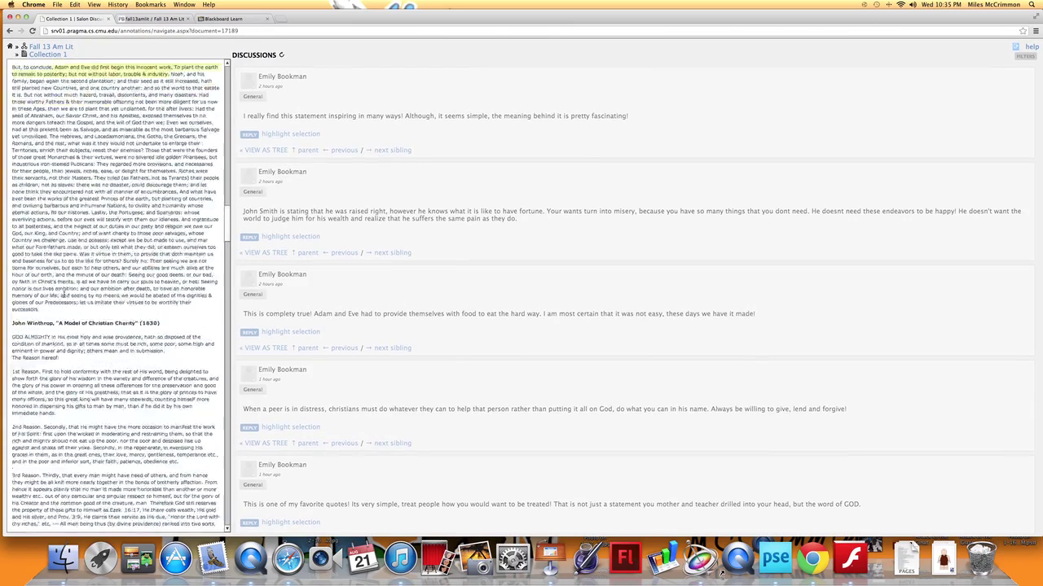
{"action": "scroll", "coordinate": [64, 296], "scroll_direction": "up", "scroll_amount": 10}
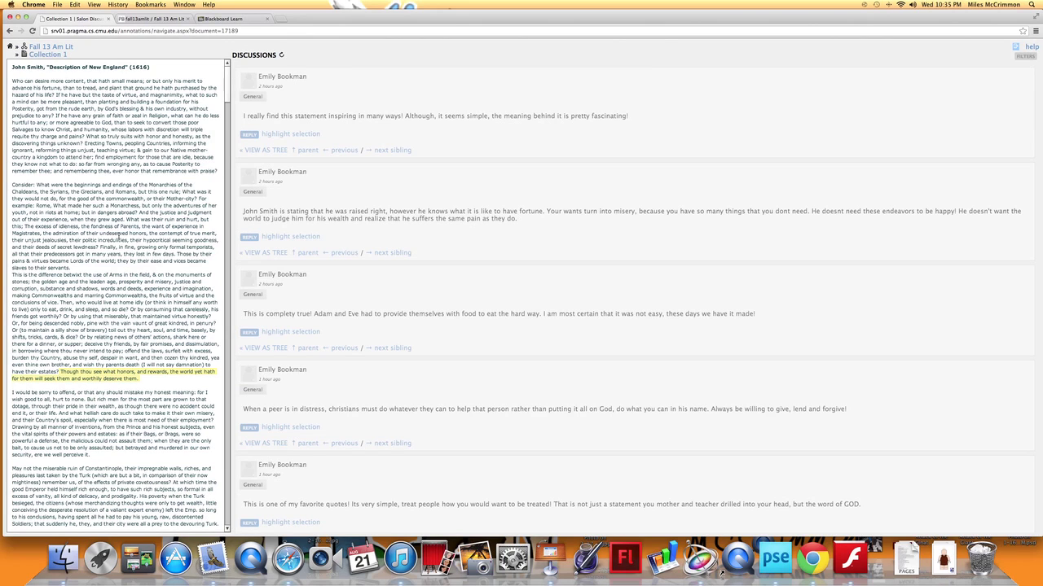
{"action": "left_click_drag", "start_coordinate": [14, 184], "coordinate": [202, 199]}
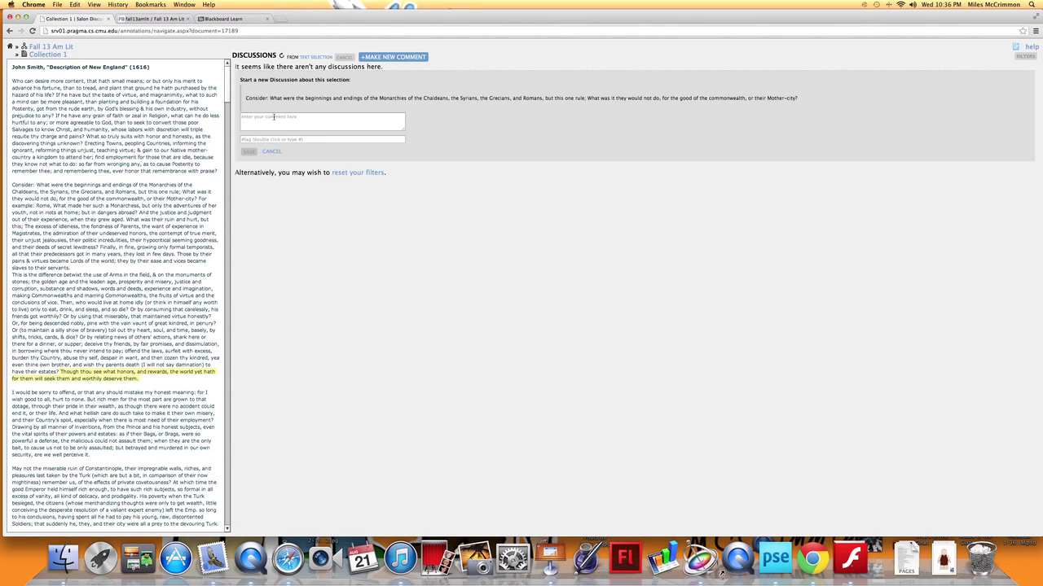
Enter the test comment 'jgwgwrjgrgeg' in the new discussion box, then close the form
{"action": "left_click", "coordinate": [287, 124]}
{"action": "type", "text": "jgwgwrjgrgeg"}
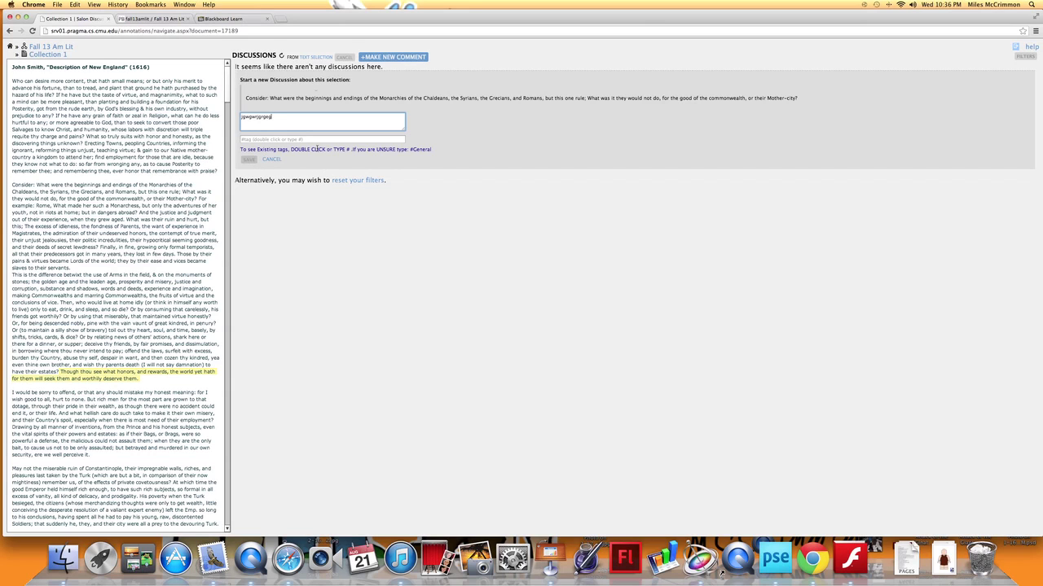
{"action": "left_click", "coordinate": [357, 180]}
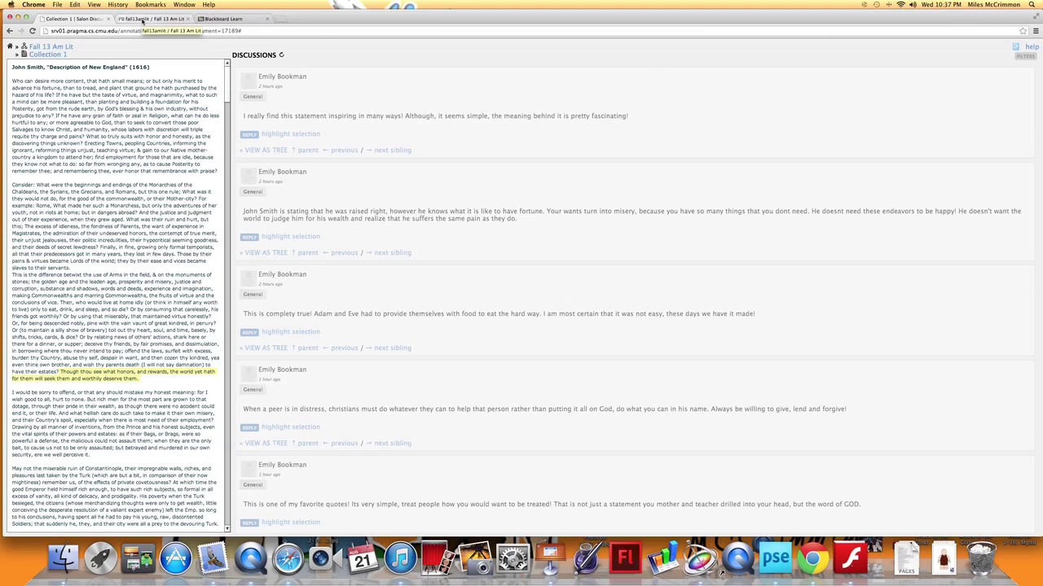
Switch to the Fall 13 Am Lit PBworks wiki tab
{"action": "left_click", "coordinate": [142, 19]}
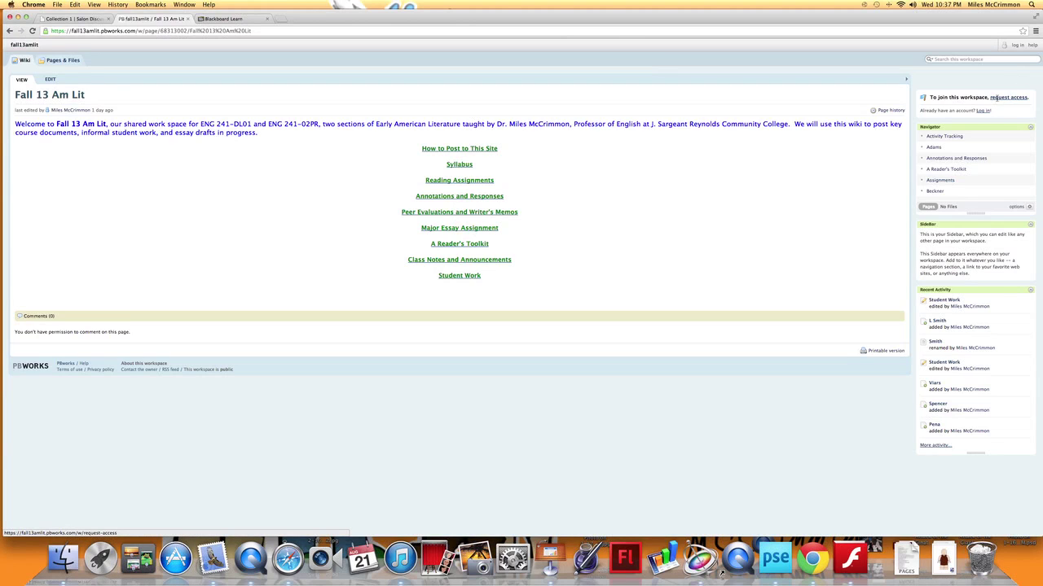
Open the request-access form for fall13amlit.pbworks.com
{"action": "left_click", "coordinate": [1010, 99]}
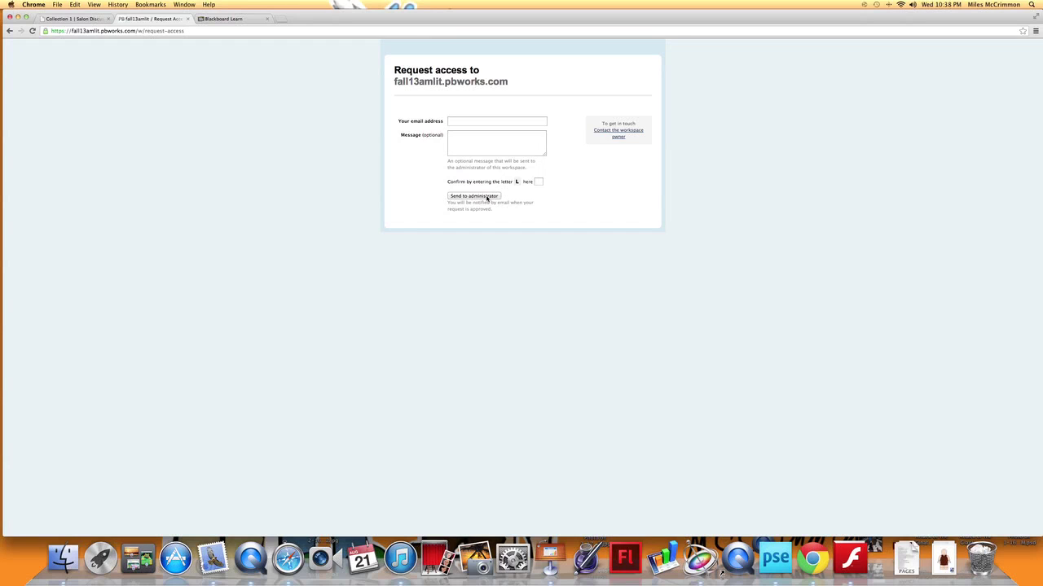
Return to the wiki front page by entering fall13amlit.pbworks.com in the address bar
{"action": "left_click", "coordinate": [187, 30]}
{"action": "key", "text": "BackSpace"}
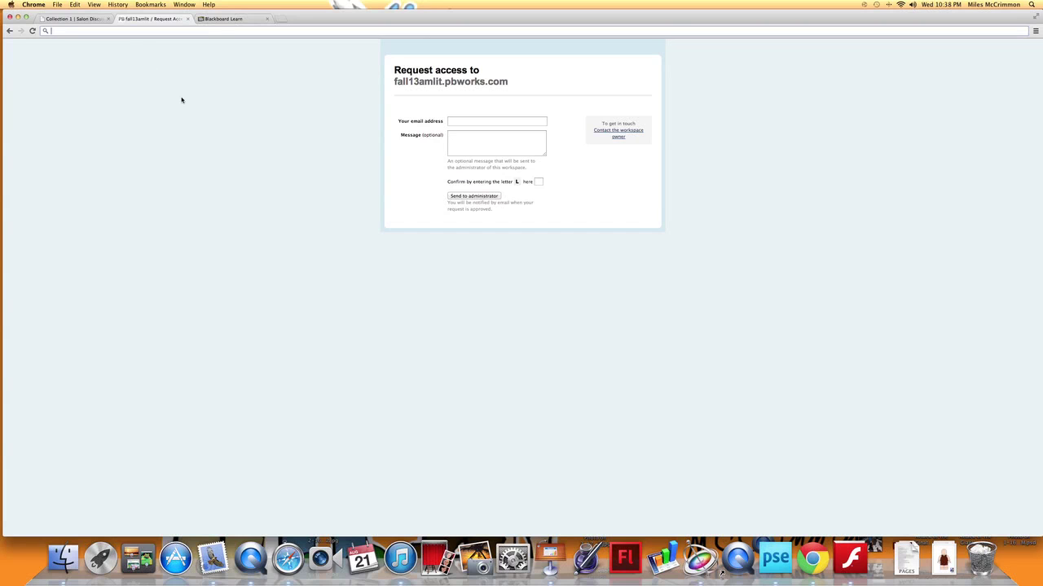
{"action": "type", "text": "fall13a"}
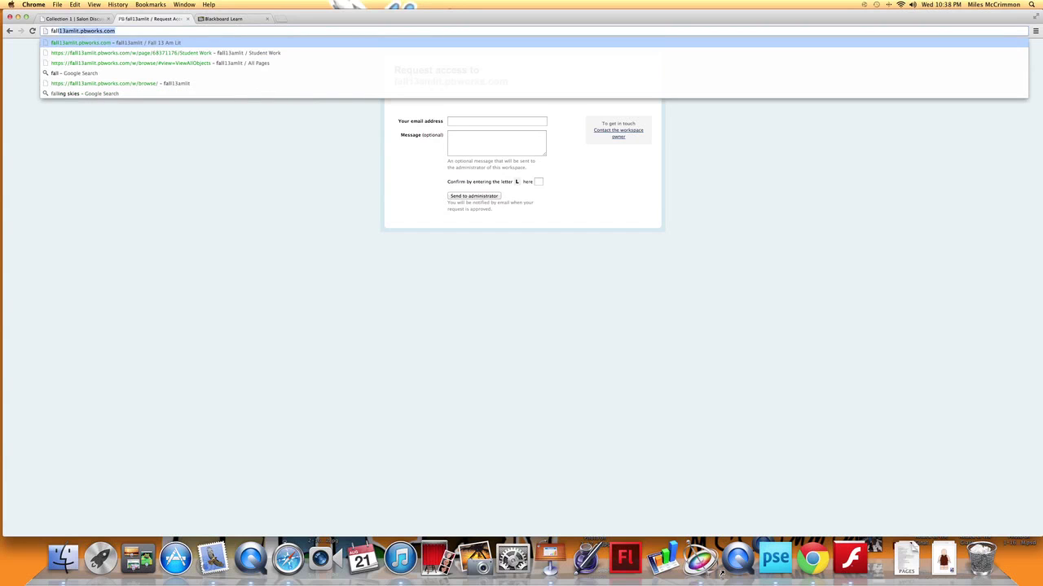
{"action": "type", "text": "mlit"}
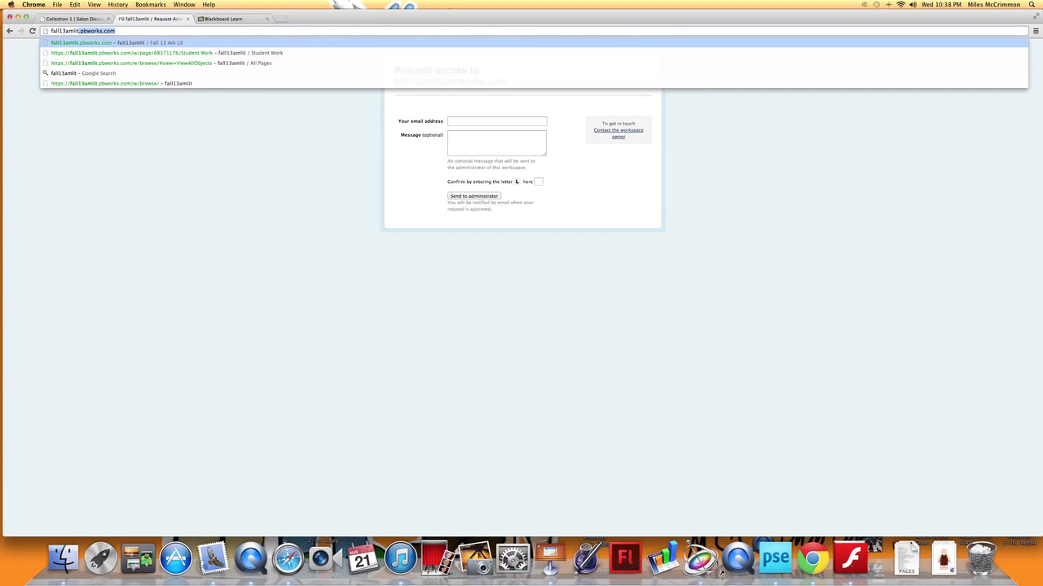
{"action": "key", "text": "Return"}
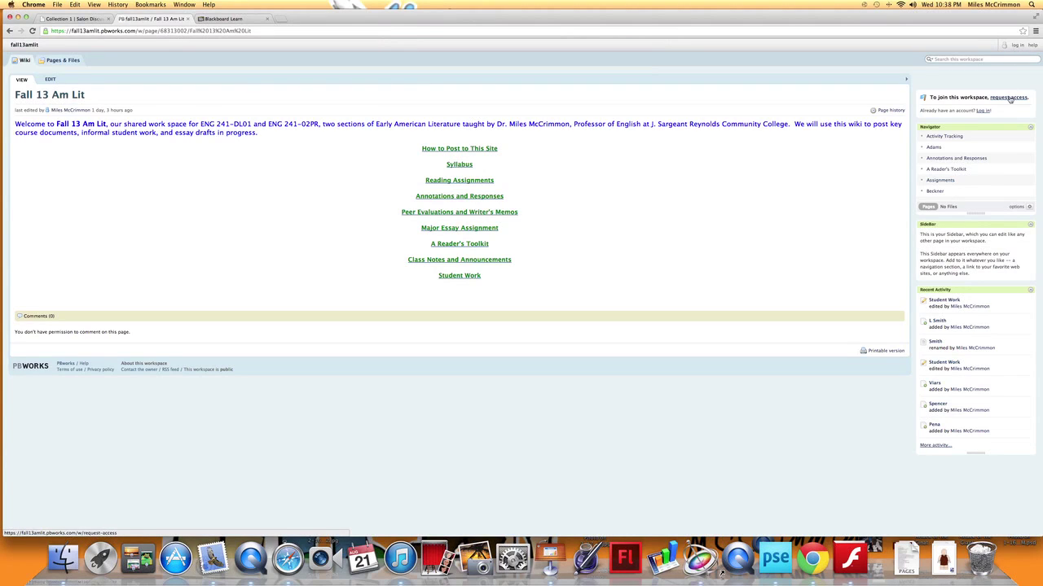
Log in to the Fall 13 Am Lit wiki with the account password
{"action": "left_click", "coordinate": [1017, 45]}
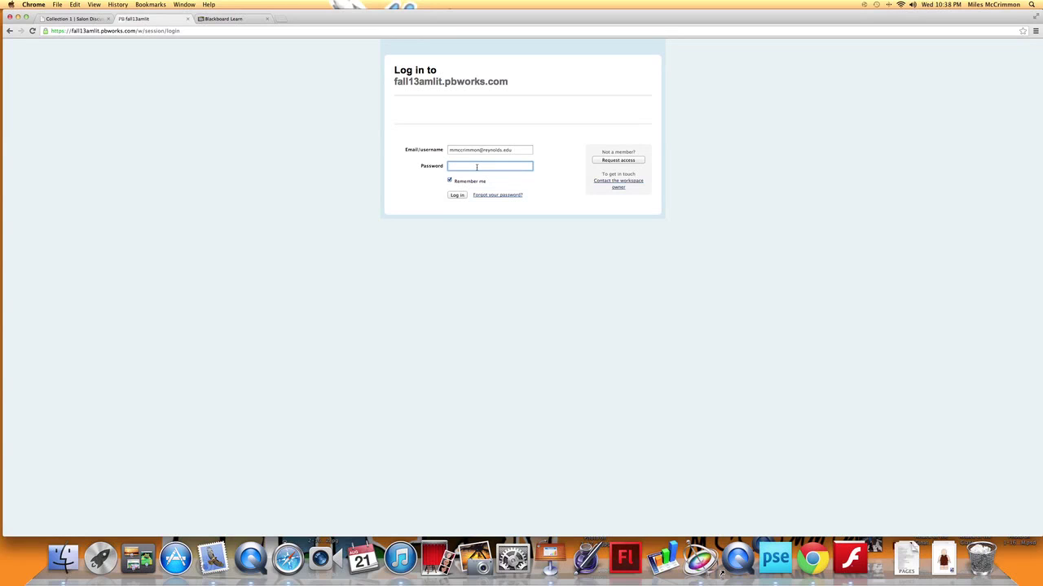
{"action": "type", "text": "•••••"}
{"action": "left_click", "coordinate": [461, 195]}
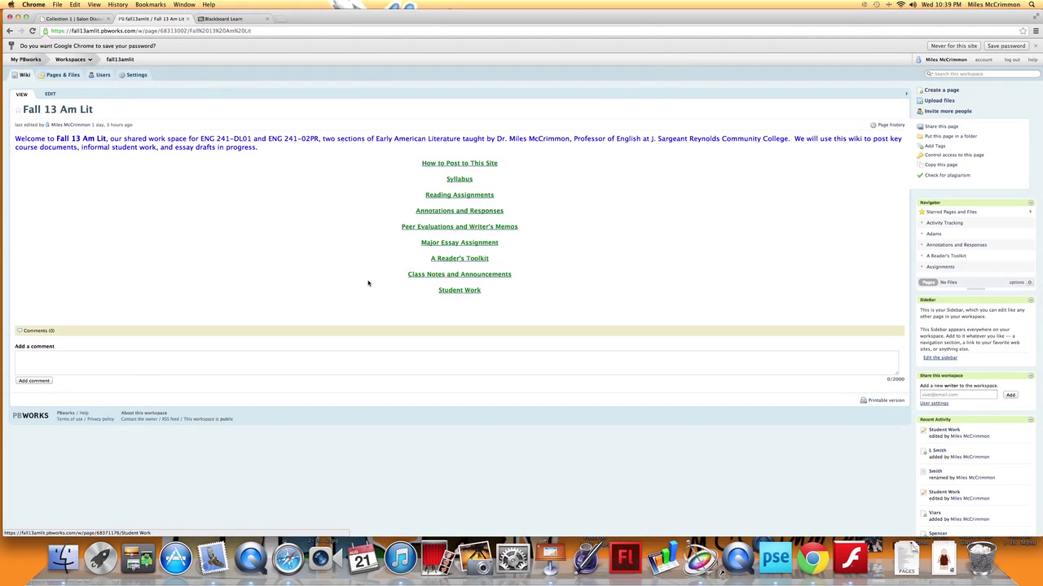
Open the Student Work page listing the four student groups
{"action": "left_click", "coordinate": [464, 292]}
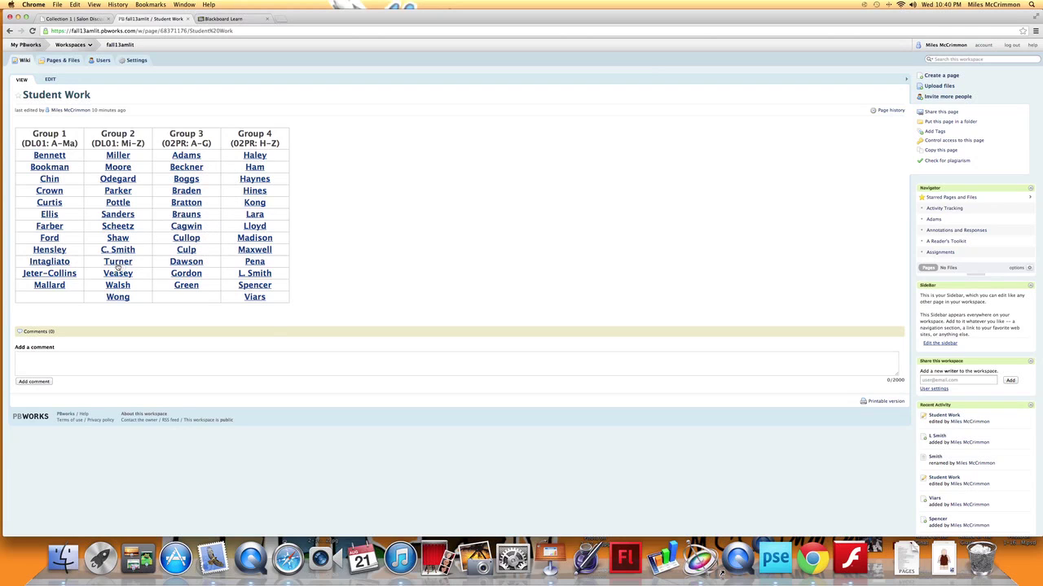
Open the second Group 1 student's empty page and switch it into edit mode
{"action": "left_click", "coordinate": [48, 167]}
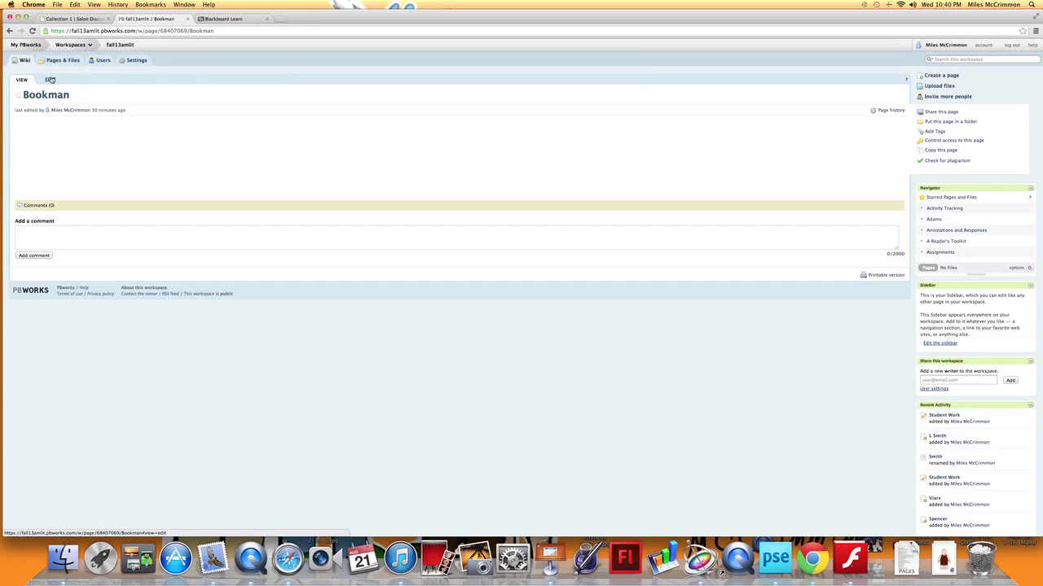
{"action": "left_click", "coordinate": [50, 79]}
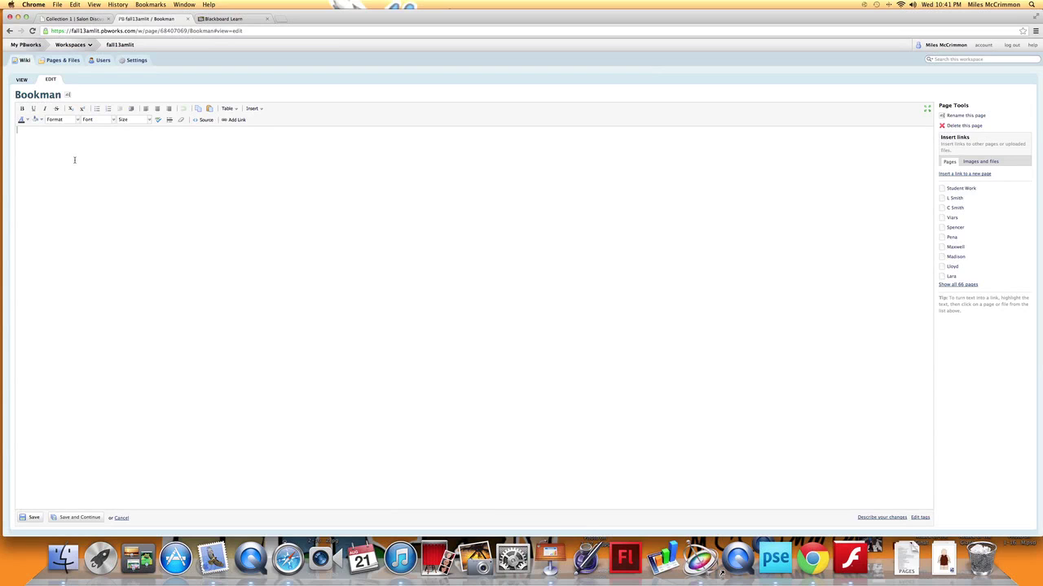
Add an 'RR1:' line above a line of placeholder text on the student's page and save it
{"action": "type", "text": "wrjgwgkgegjagkge"}
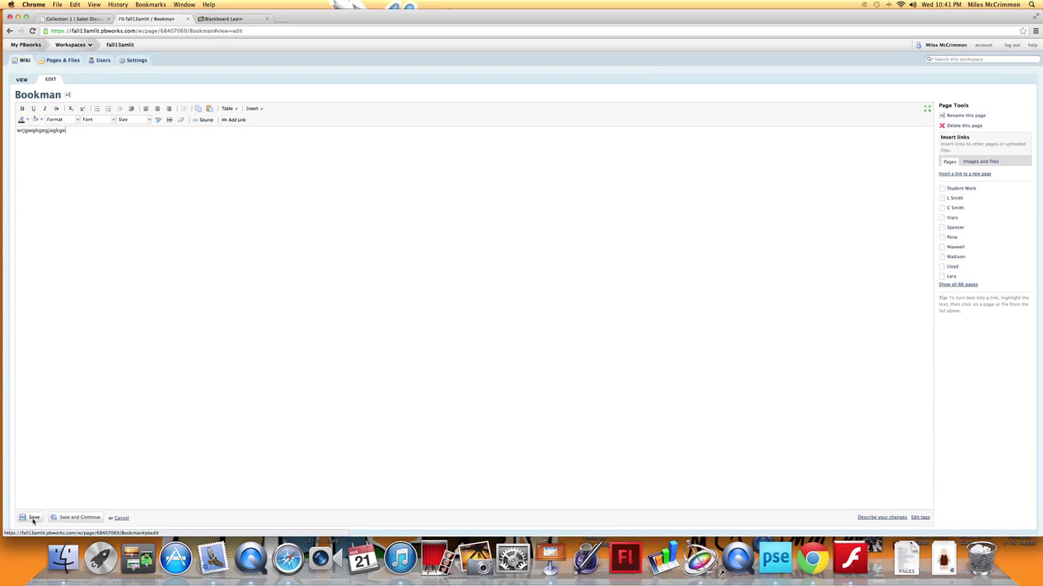
{"action": "left_click", "coordinate": [17, 131]}
{"action": "type", "text": "RR1:"}
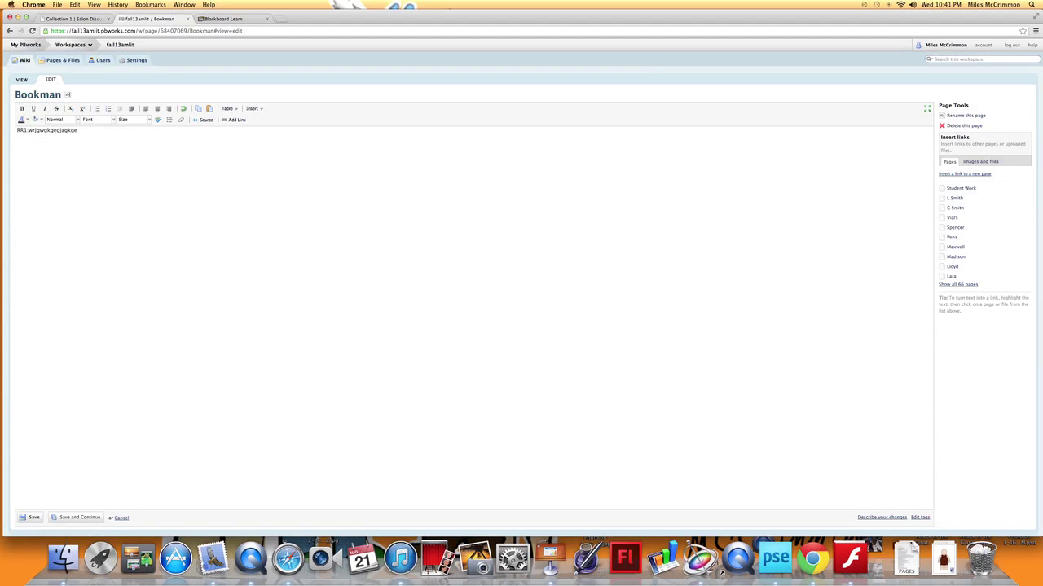
{"action": "key", "text": "Return"}
{"action": "key", "text": "Return"}
{"action": "left_click", "coordinate": [32, 517]}
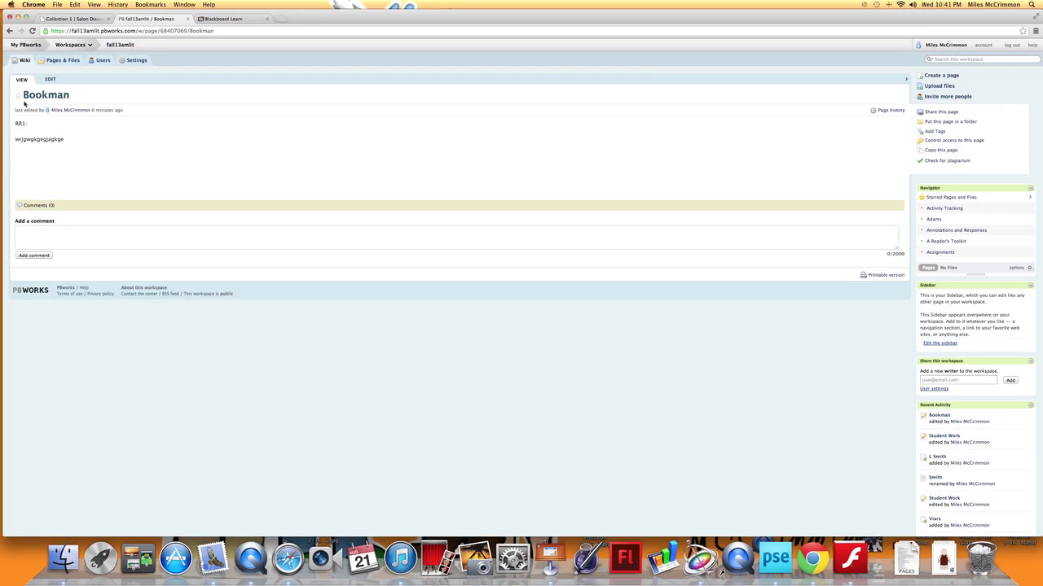
{"action": "key", "text": "ctrl+super+Escape"}
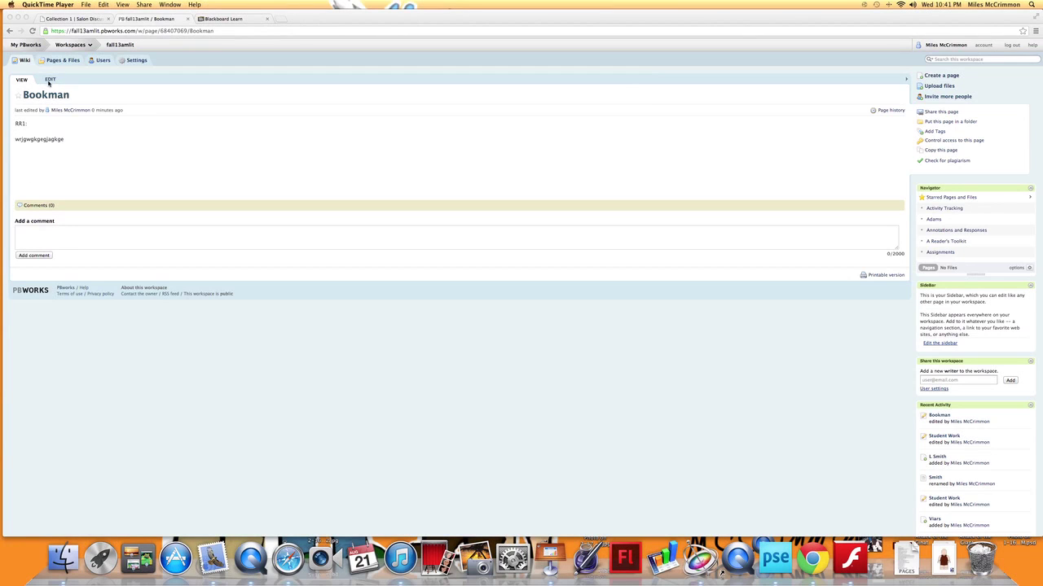
{"action": "left_click", "coordinate": [58, 158]}
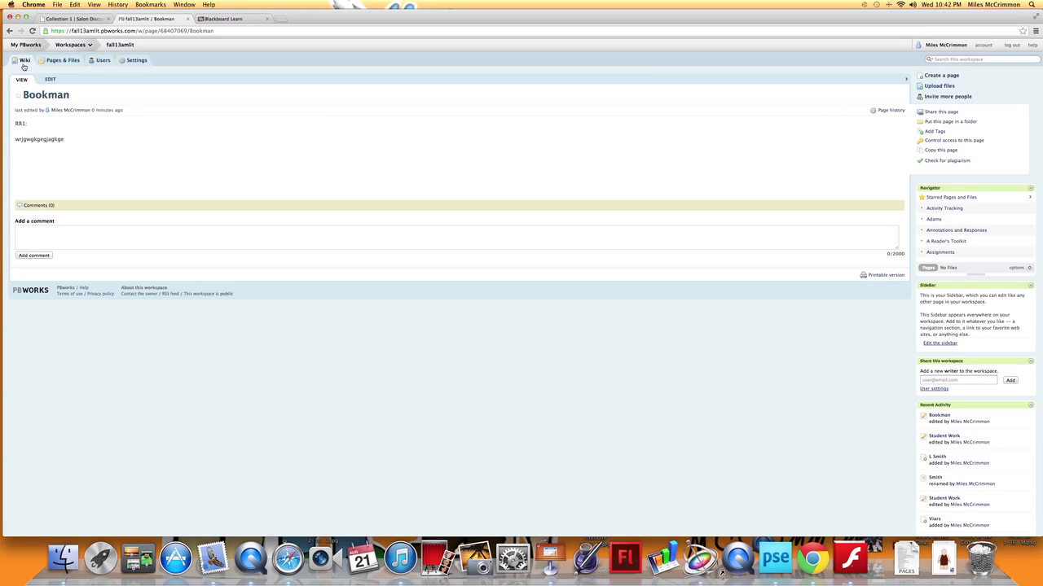
Go back to the Fall 13 Am Lit wiki front page, then switch to Blackboard Learn's Full Grade Center
{"action": "left_click", "coordinate": [9, 31]}
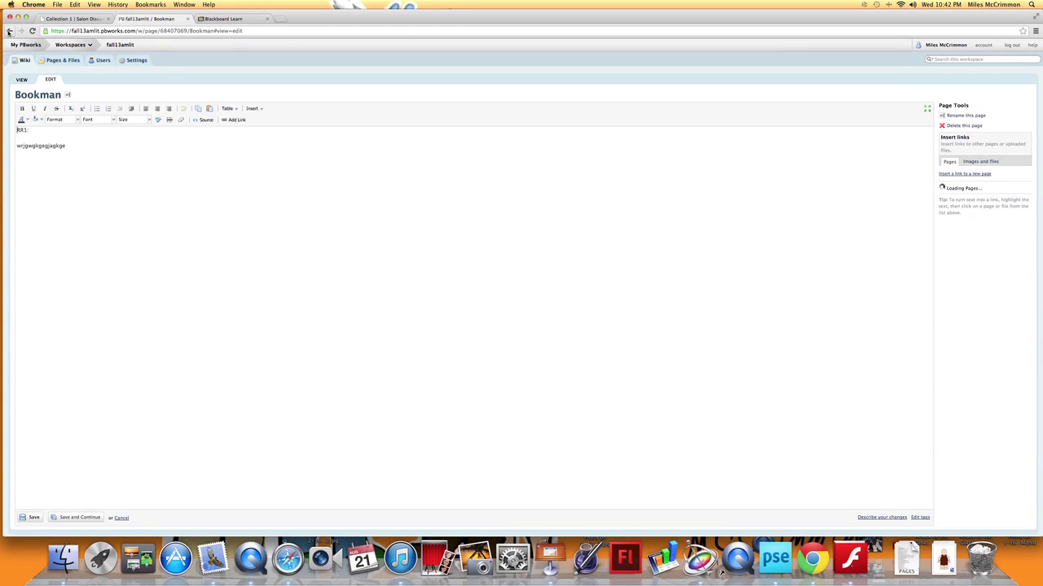
{"action": "left_click", "coordinate": [9, 31]}
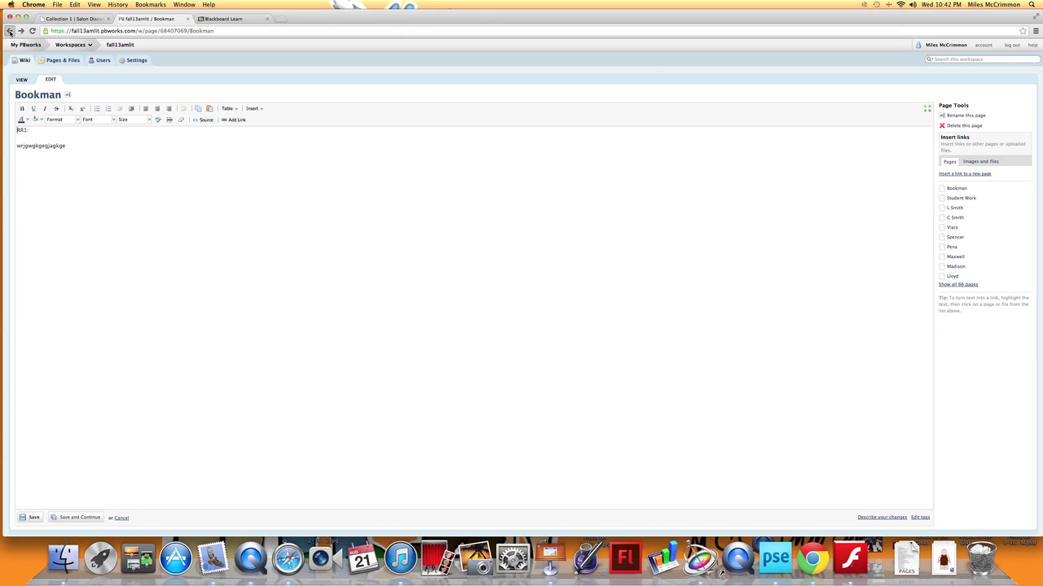
{"action": "left_click", "coordinate": [9, 30]}
{"action": "left_click", "coordinate": [24, 63]}
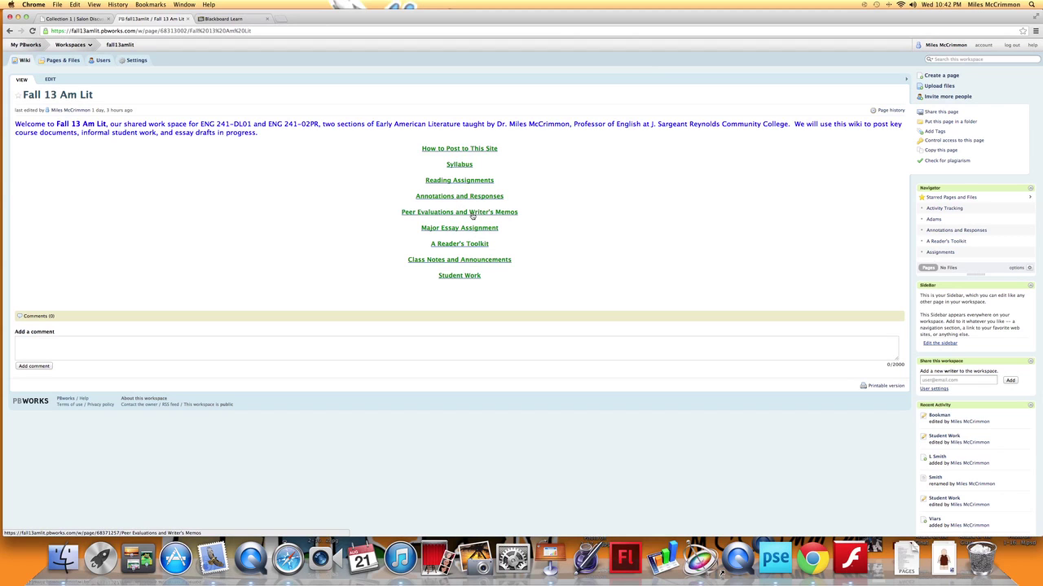
{"action": "left_click", "coordinate": [226, 18]}
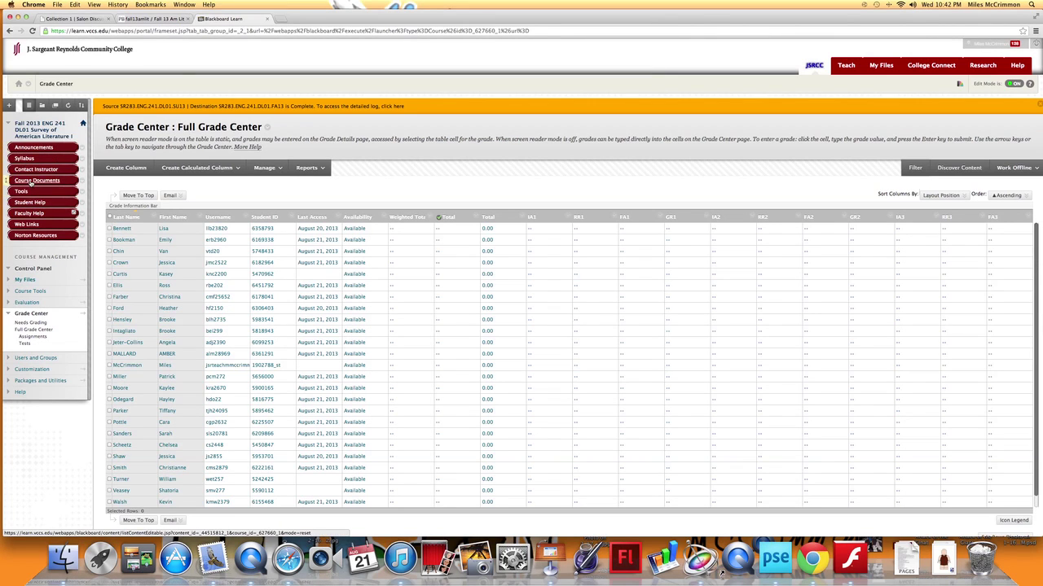
Download the Annotations and Responses DOCX from Course Documents and return to the browser
{"action": "left_click", "coordinate": [30, 180]}
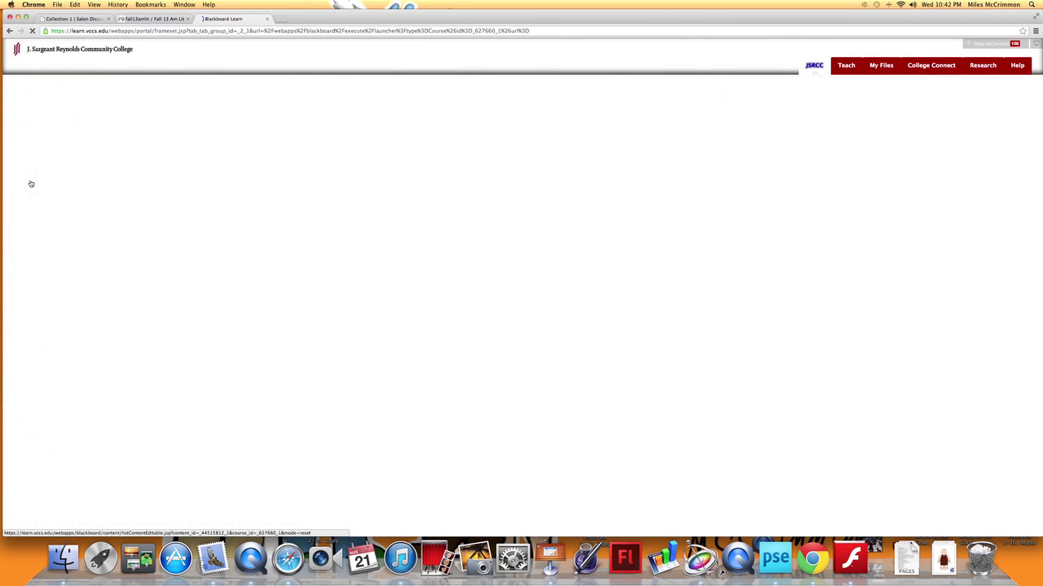
{"action": "left_click", "coordinate": [126, 149]}
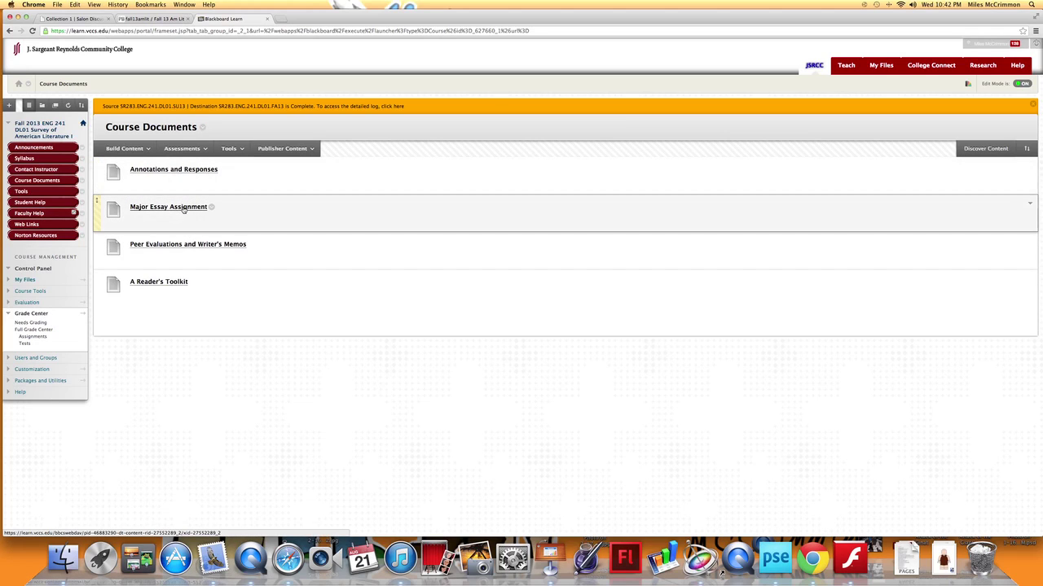
{"action": "left_click", "coordinate": [182, 173]}
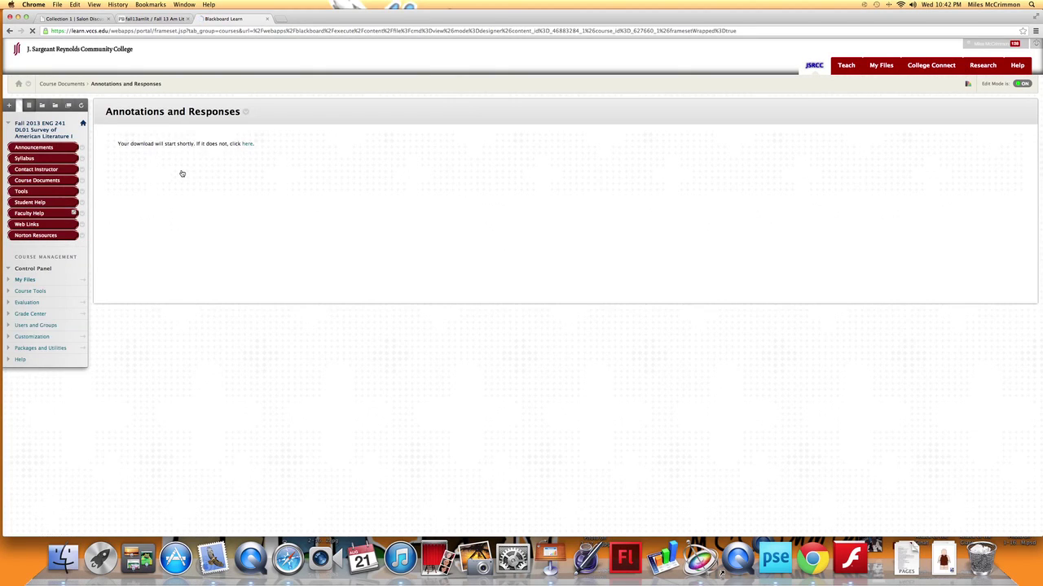
{"action": "left_click", "coordinate": [247, 160]}
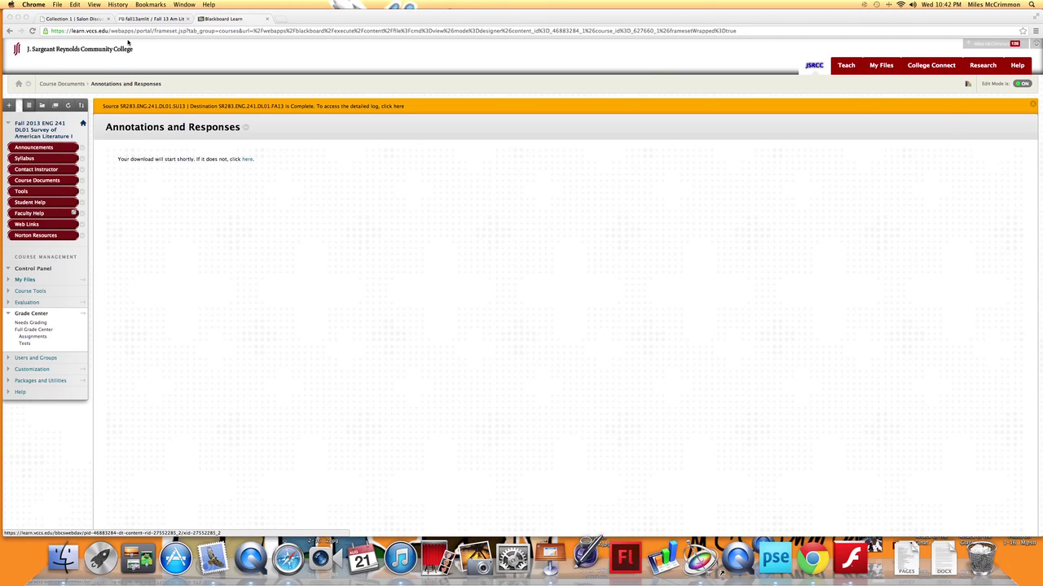
{"action": "left_click", "coordinate": [344, 194]}
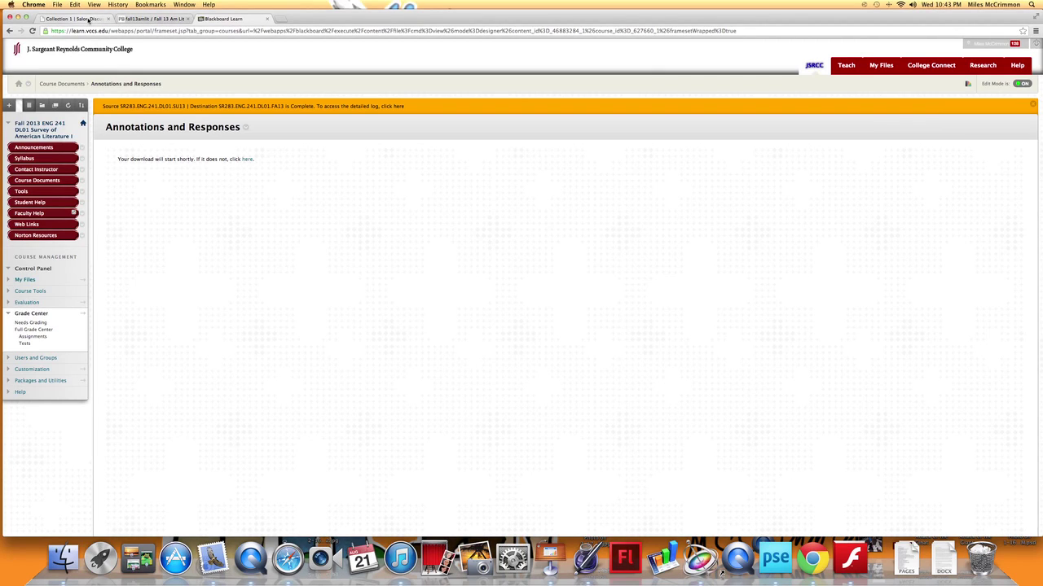
{"action": "right_click", "coordinate": [89, 21]}
{"action": "left_click", "coordinate": [241, 63]}
{"action": "right_click", "coordinate": [241, 61]}
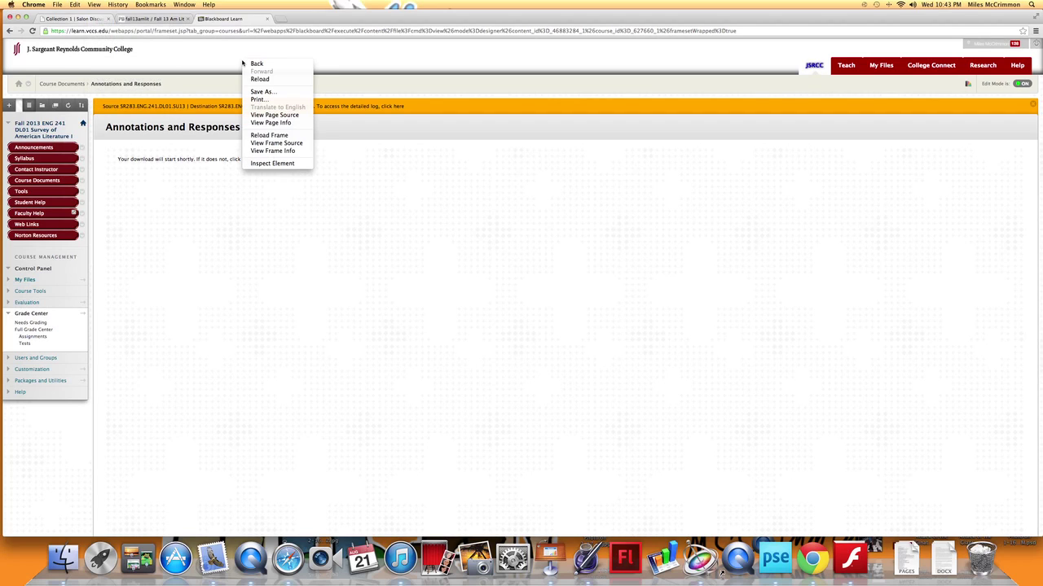
{"action": "left_click", "coordinate": [72, 19]}
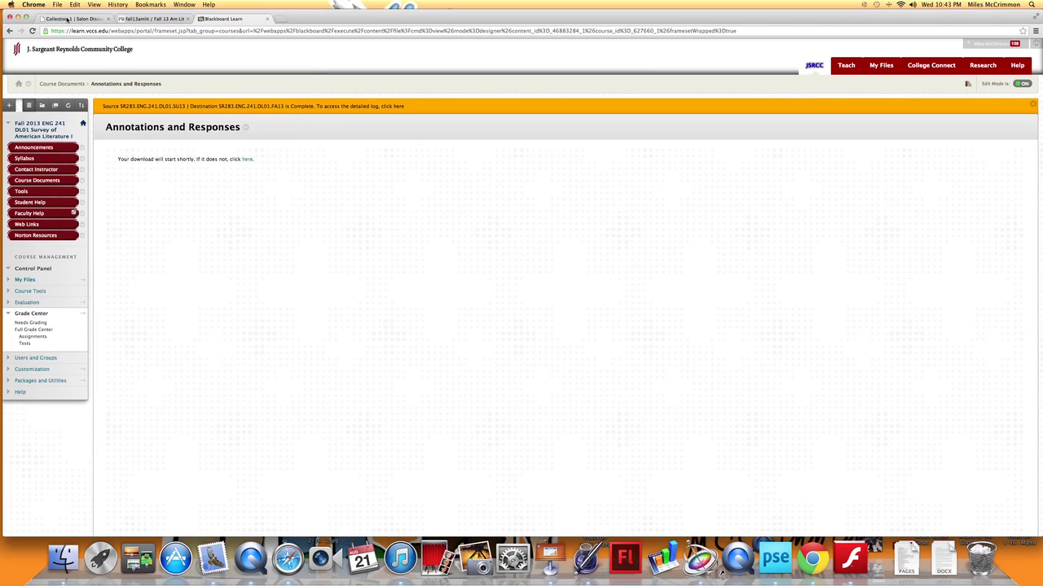